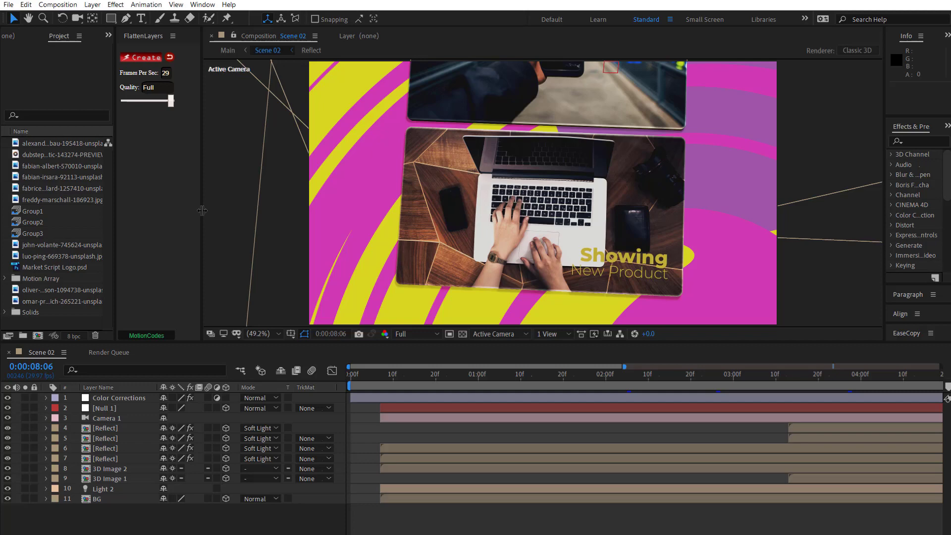
Step: Go to frame 0:00:02:00 in Scene 02 and select the BG layer
drag(202, 208, 209, 208)
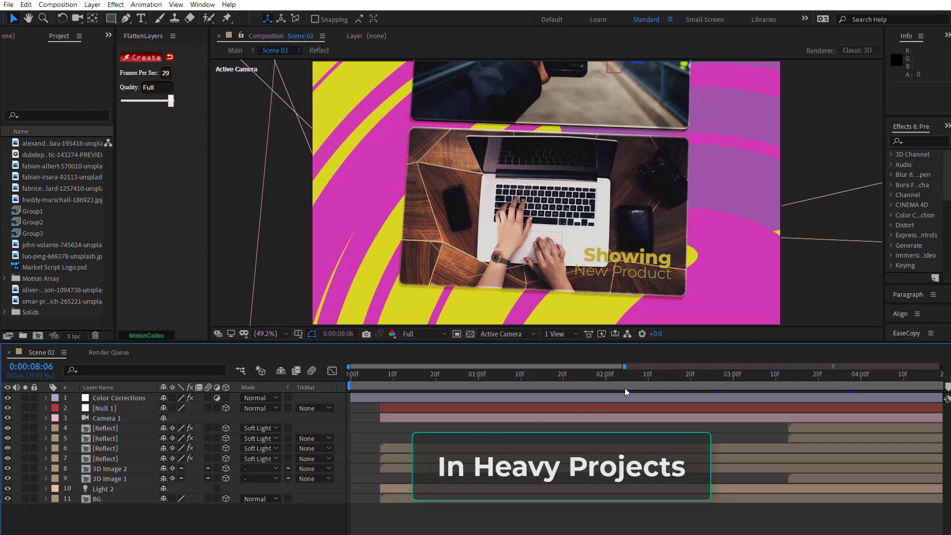
click(607, 376)
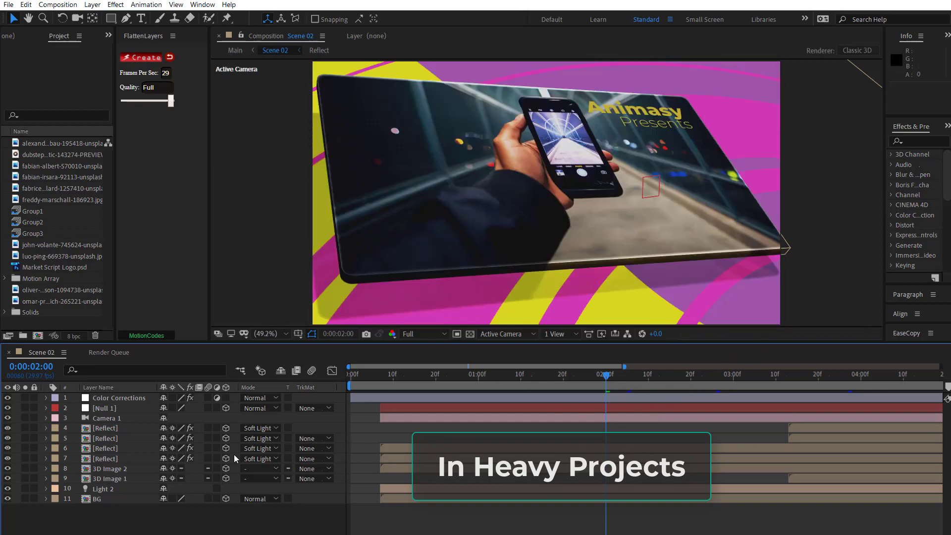
click(115, 501)
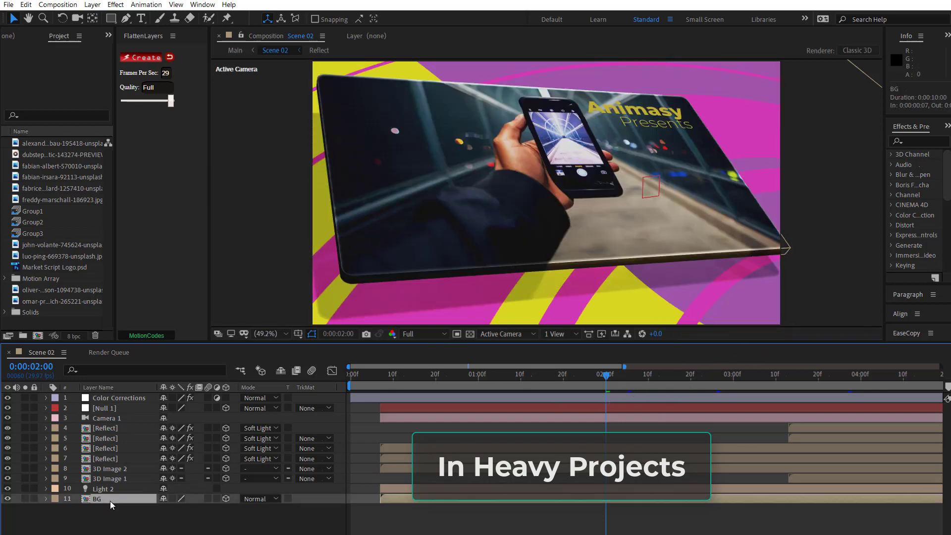
Step: Flatten the BG layer into Group1 at Half quality and 15 fps
click(8, 499)
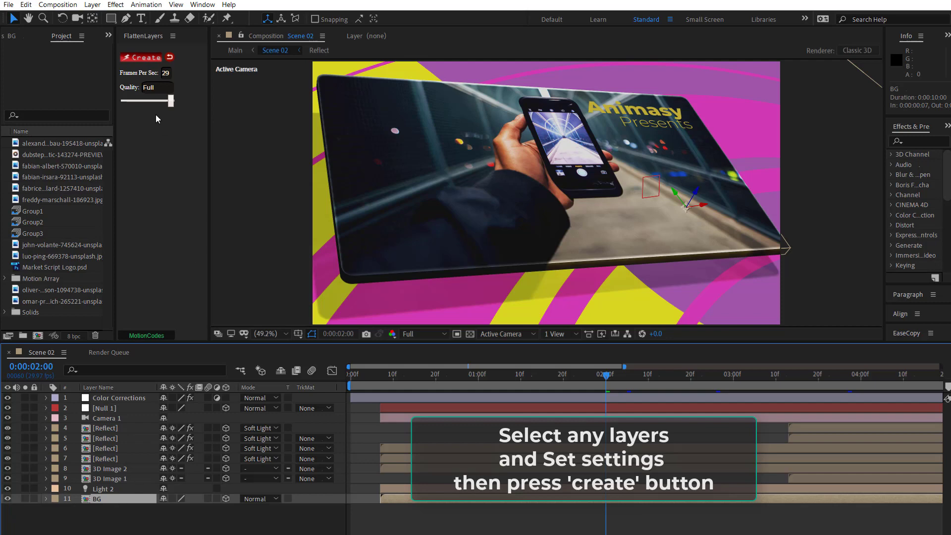
click(159, 101)
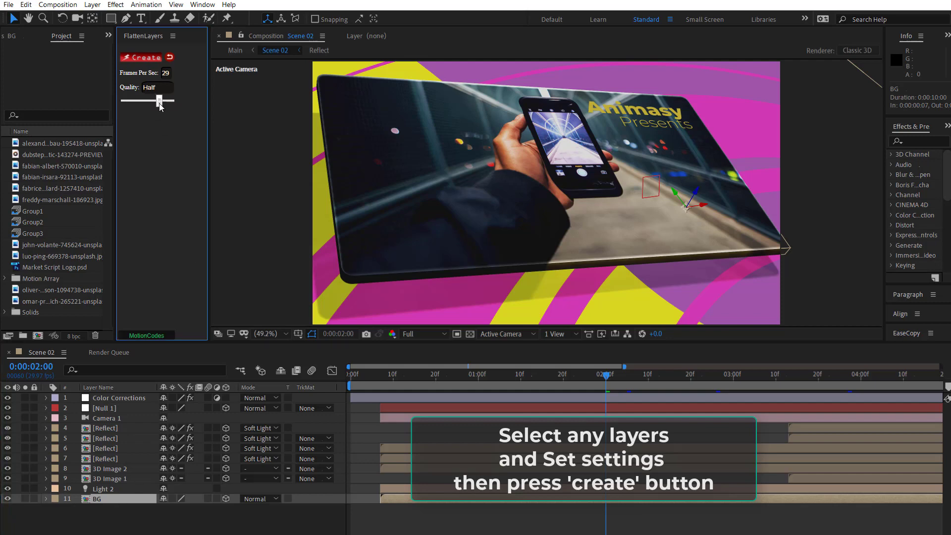
drag(165, 103, 159, 101)
click(171, 73)
click(149, 59)
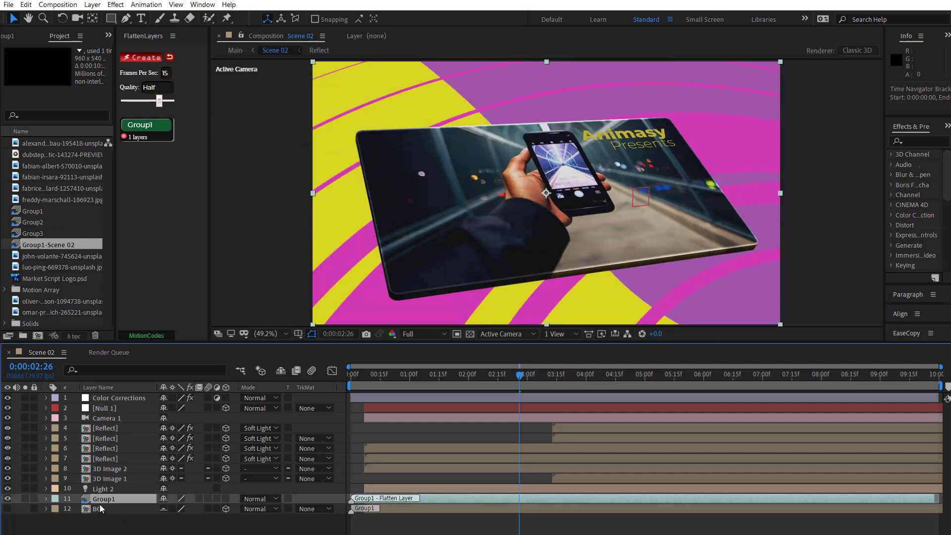
Step: Select 3D Image 1 and 3D Image 2, compare their visibility, and set Quality to Full
click(124, 479)
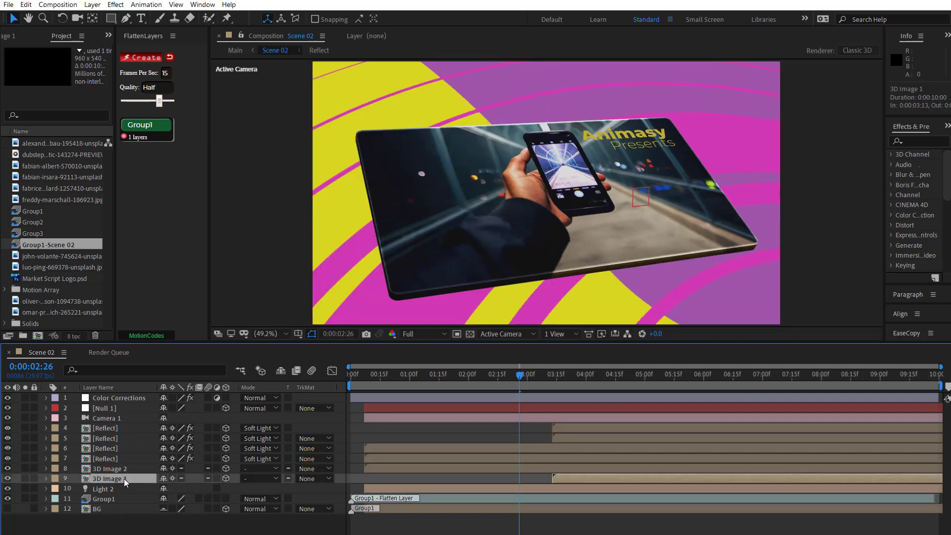
click(591, 377)
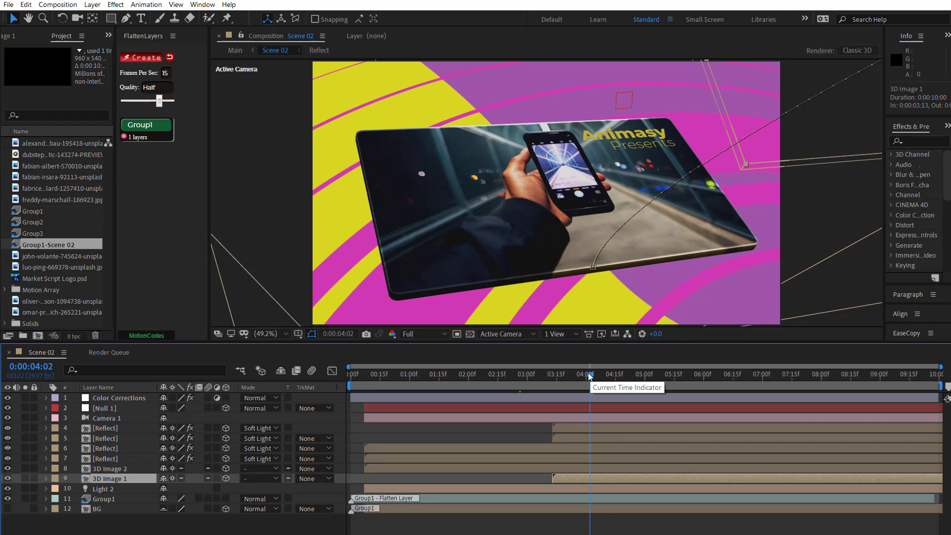
shift+click(121, 472)
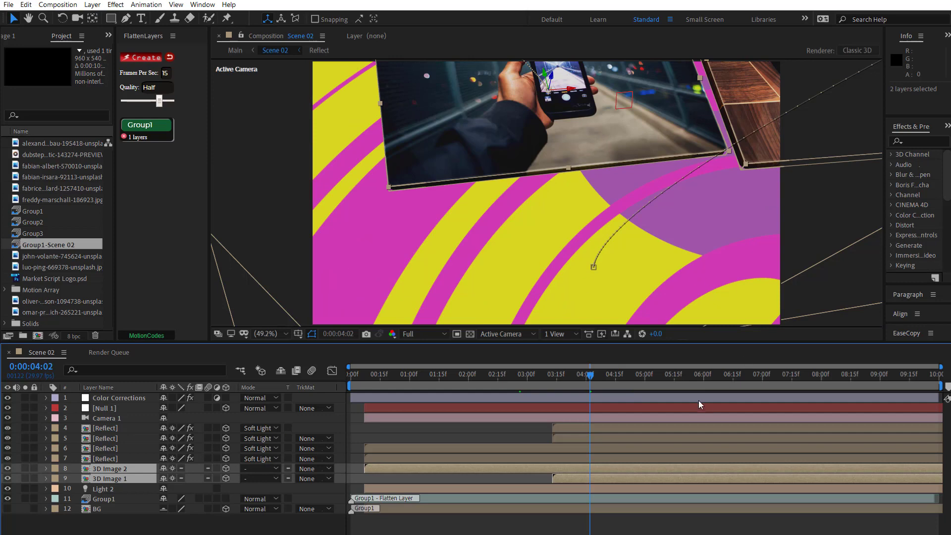
click(685, 375)
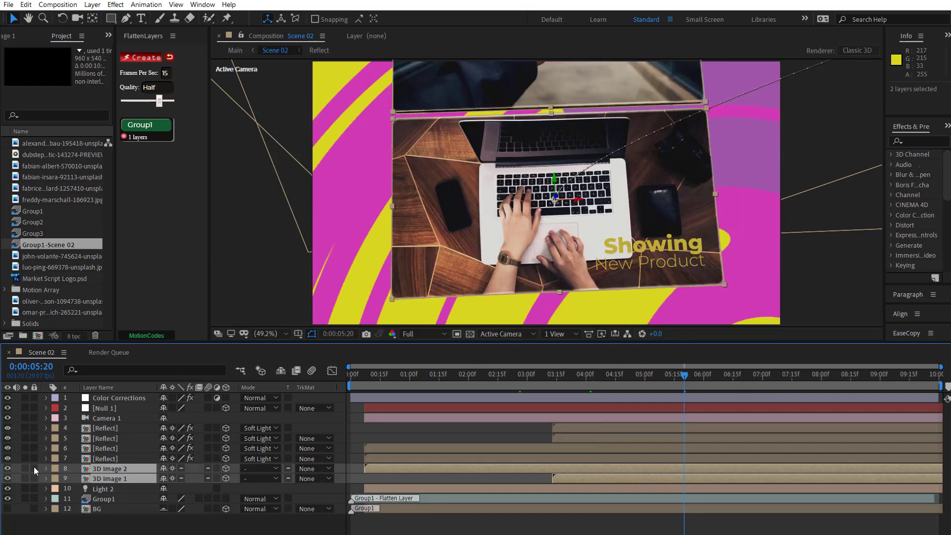
click(9, 468)
click(9, 468)
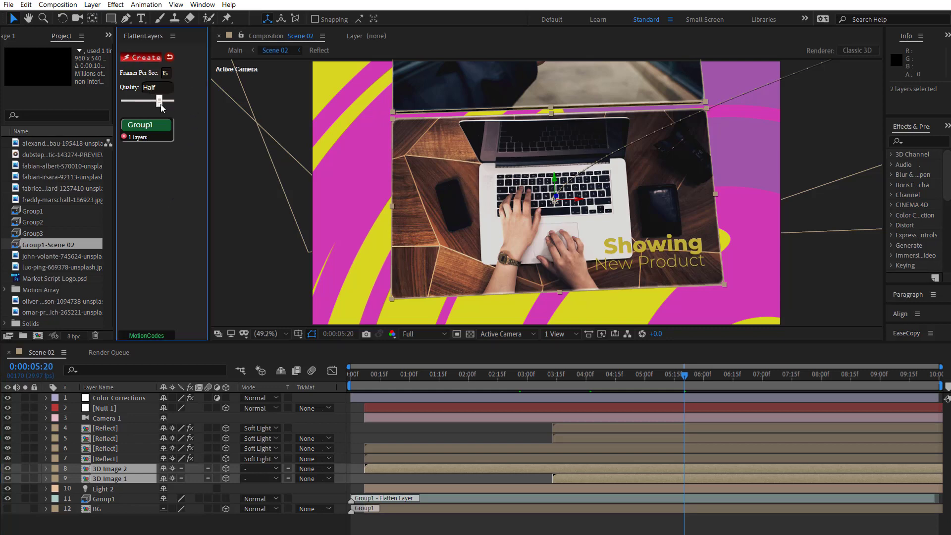
drag(160, 102, 171, 102)
text(20)
Step: Create the Group2 flatten layer at 20 fps, inspecting a Reflect layer's Transform meanwhile
click(147, 61)
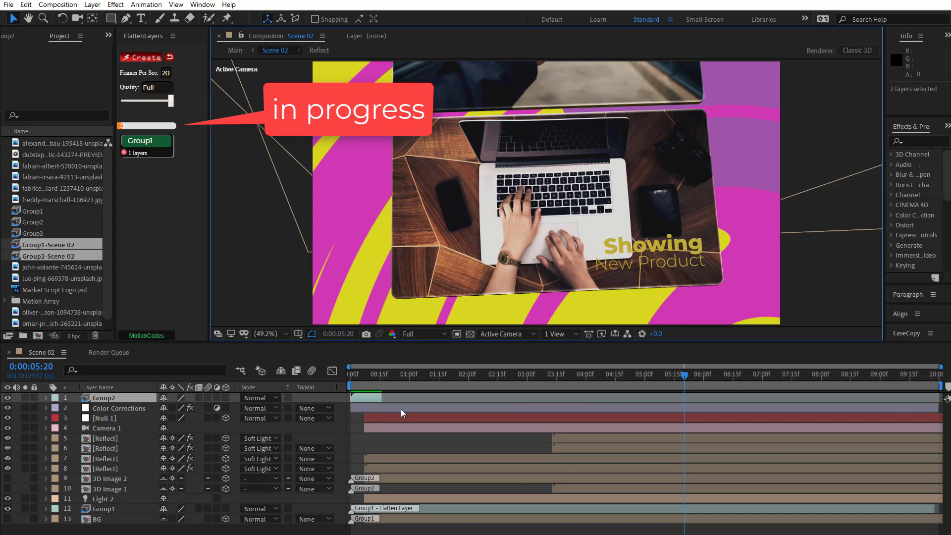
click(636, 375)
click(115, 439)
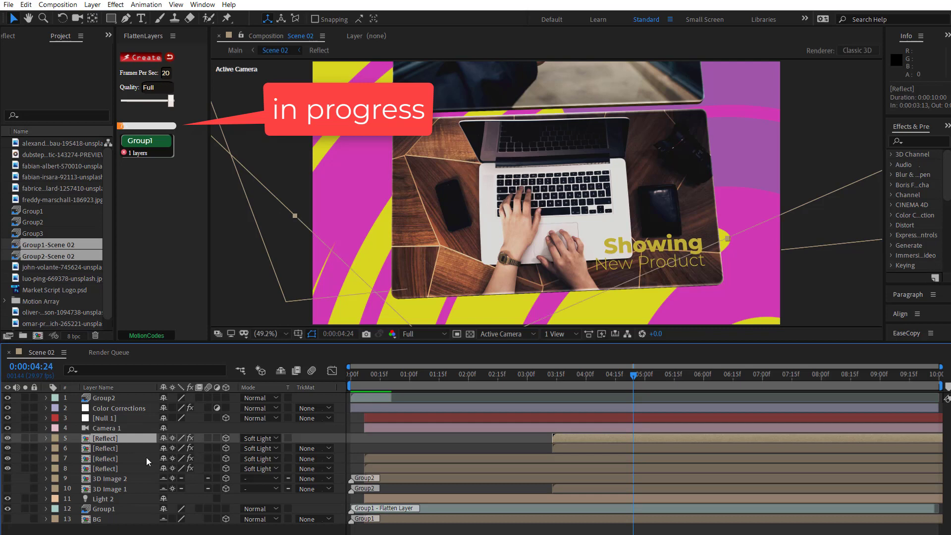
click(47, 439)
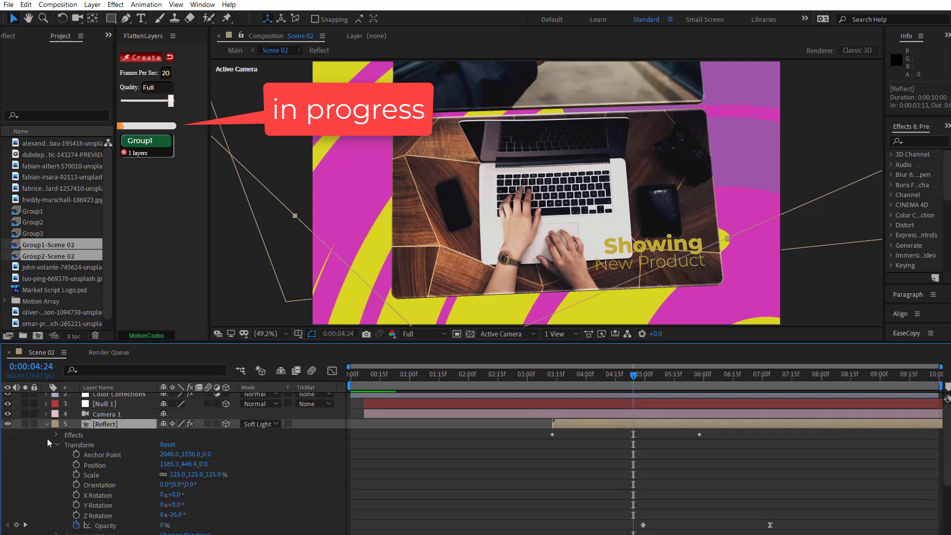
scroll(129, 438, down, 3)
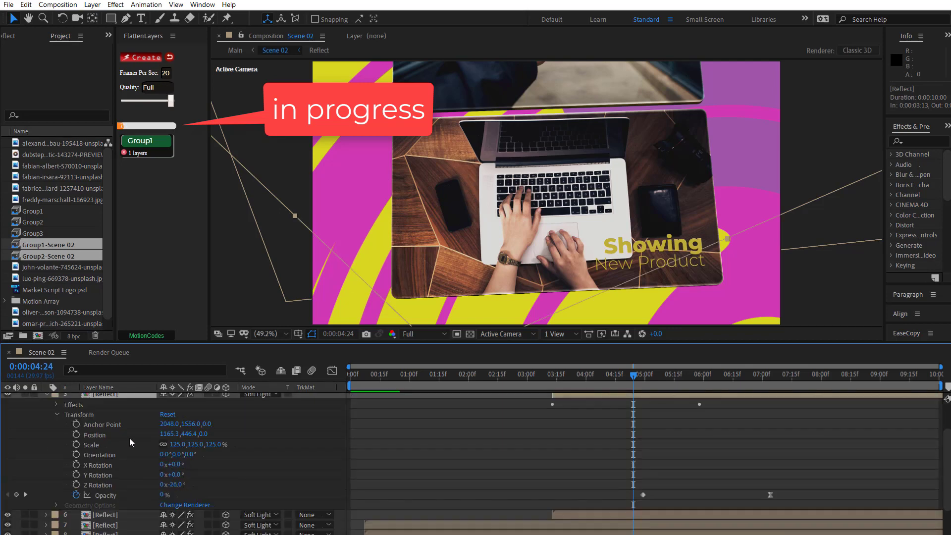
click(56, 415)
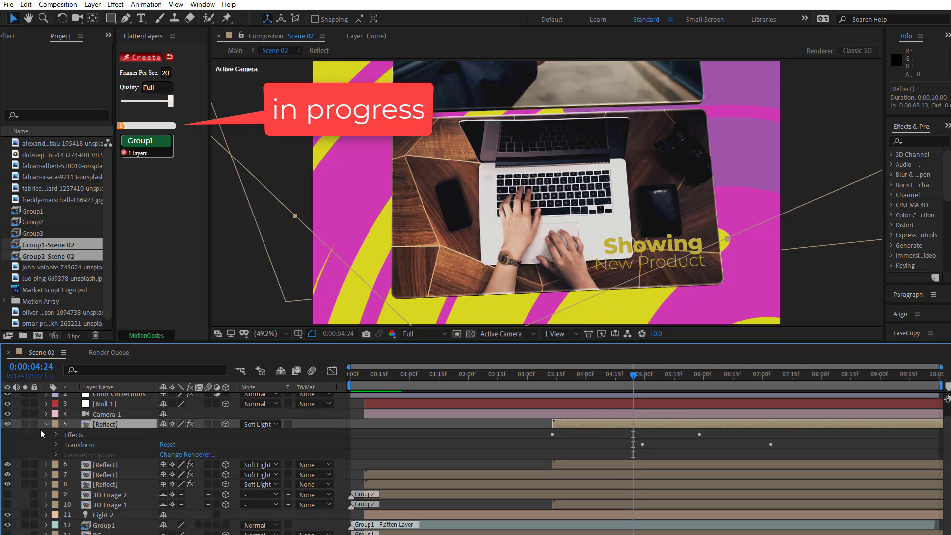
click(47, 424)
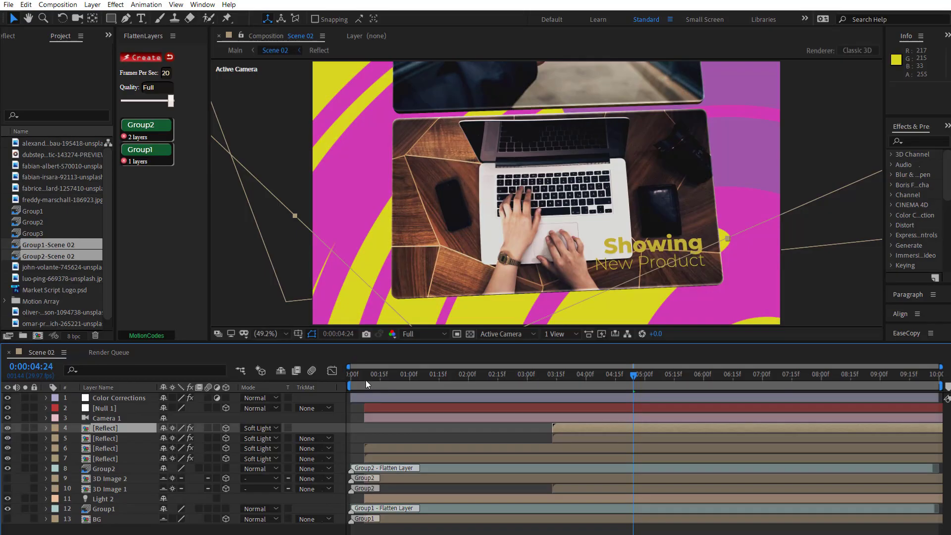
Step: Toggle Group2 off and on twice to compare, then select the four Reflect layers
click(109, 479)
click(108, 489)
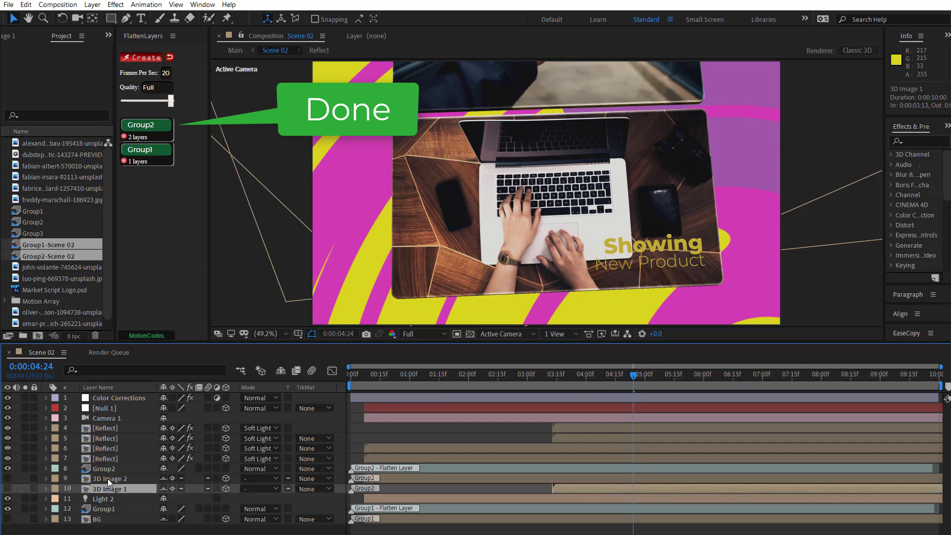
click(108, 479)
click(103, 470)
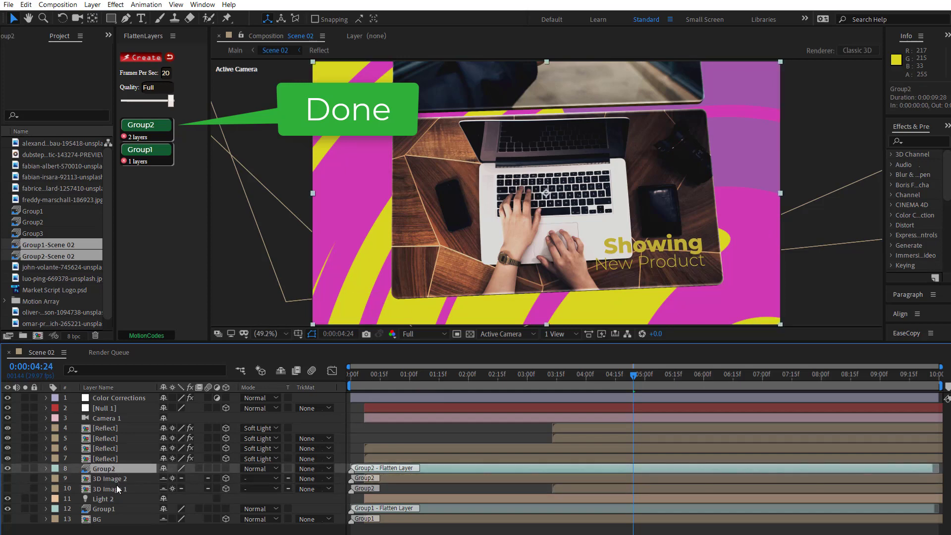
click(160, 130)
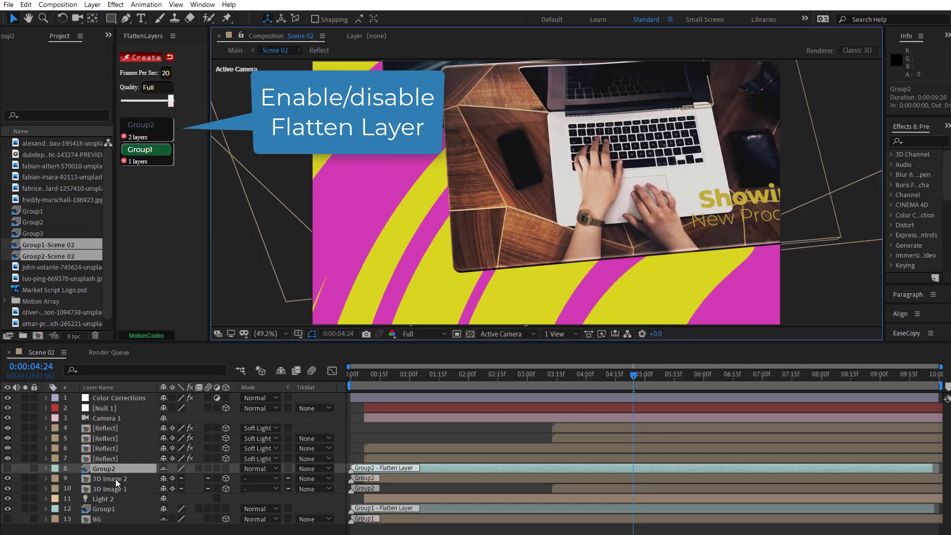
click(150, 127)
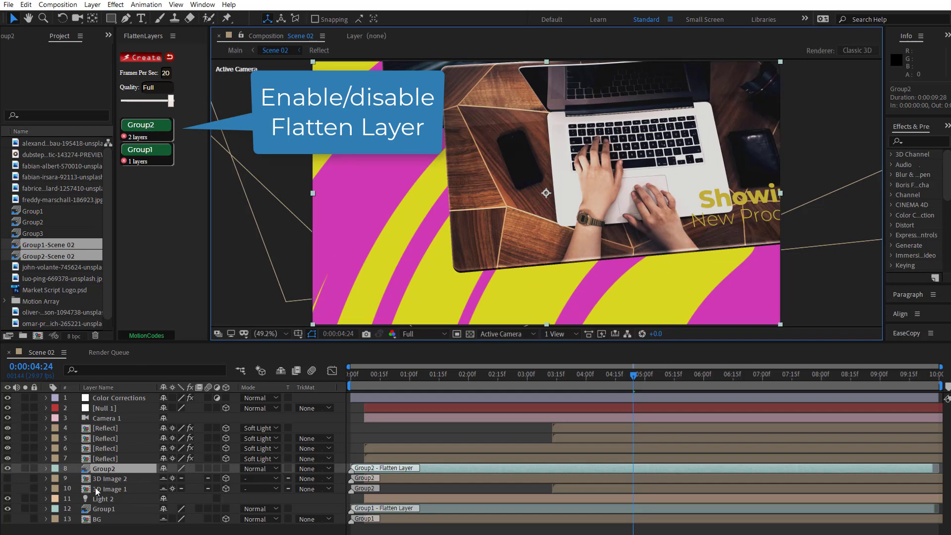
click(171, 128)
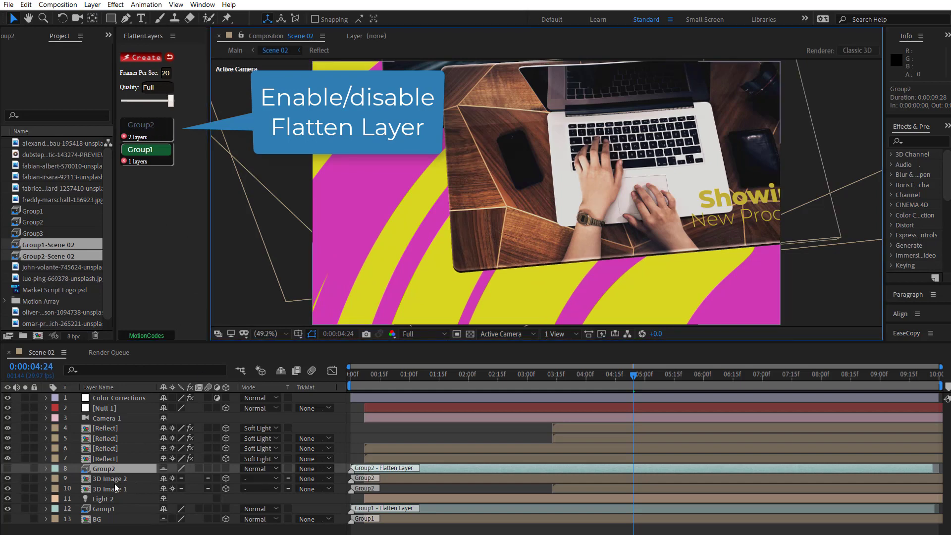
click(150, 127)
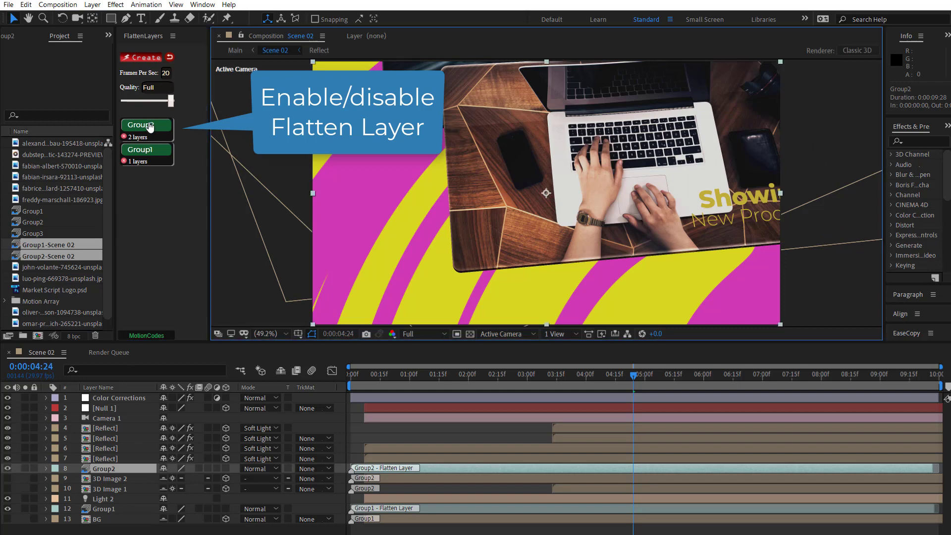
click(113, 459)
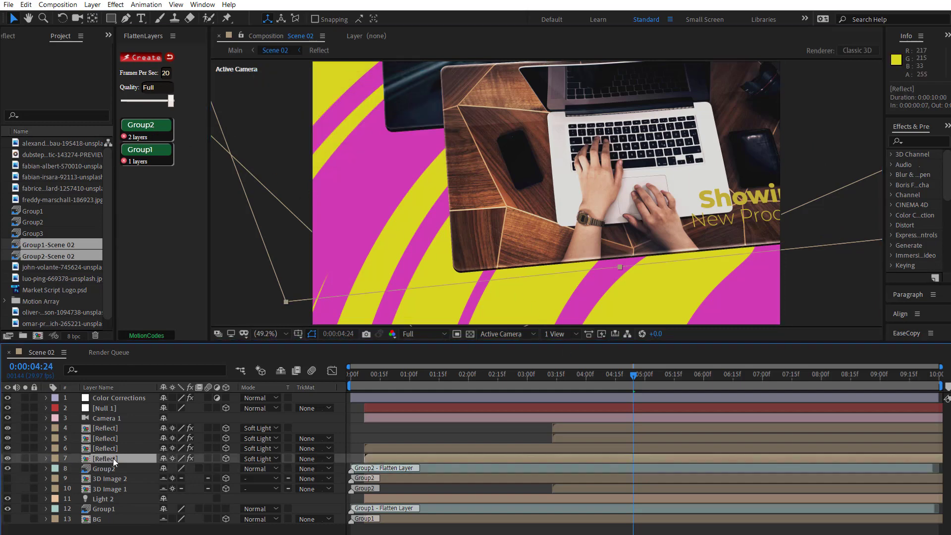
shift+click(114, 429)
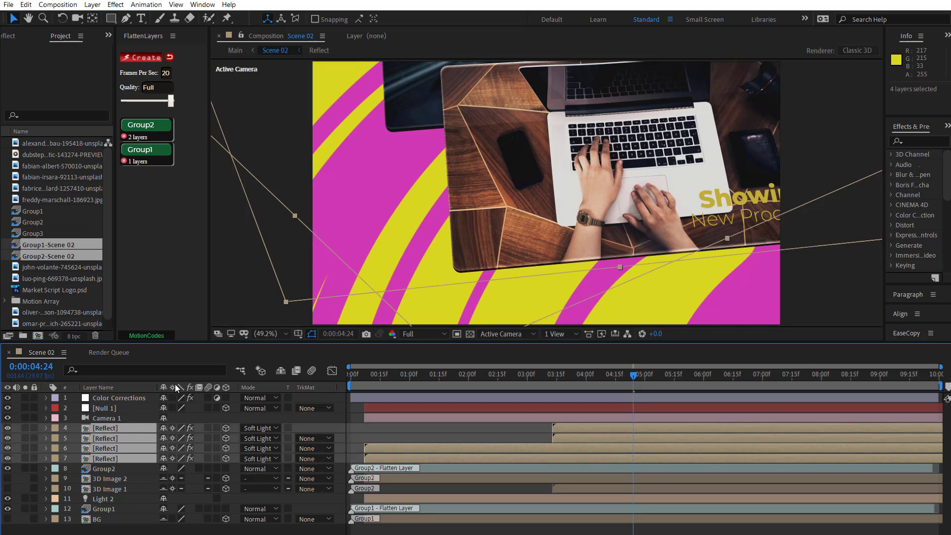
Step: At frame 0:00:04:12, flatten the four Reflect layers into Group3 at Half quality
click(598, 382)
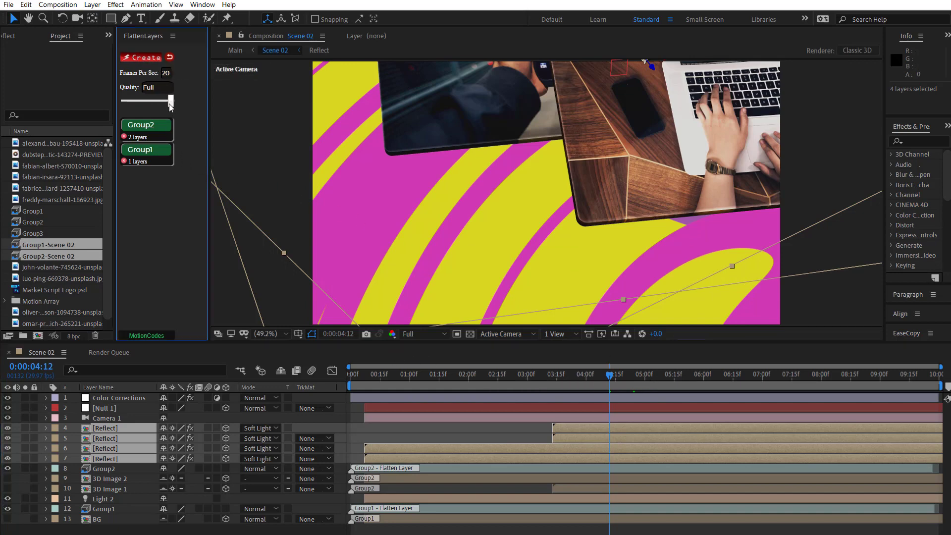
drag(171, 103, 160, 102)
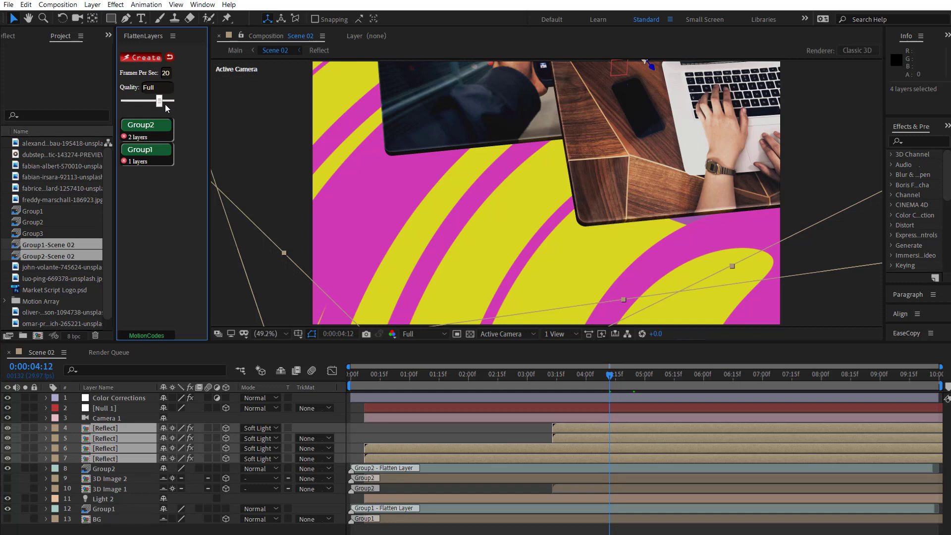
click(147, 58)
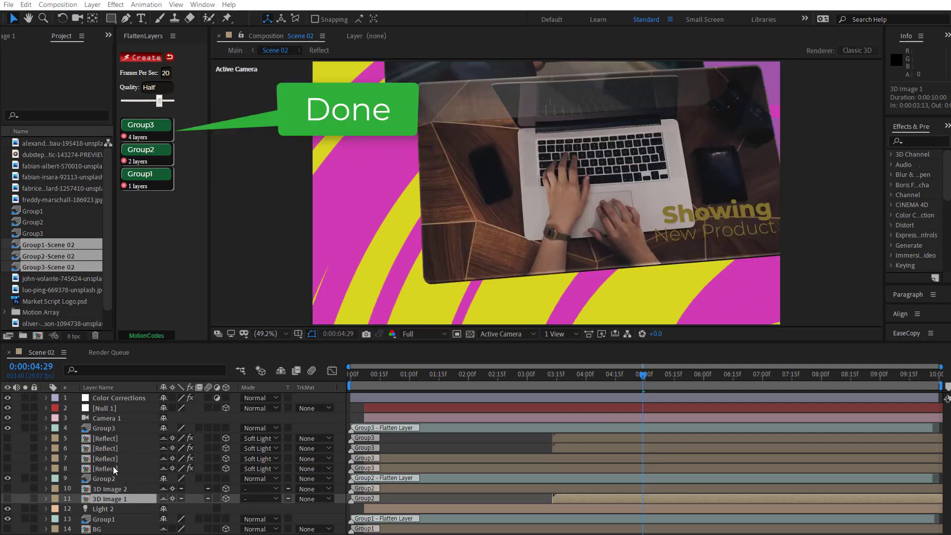
click(114, 468)
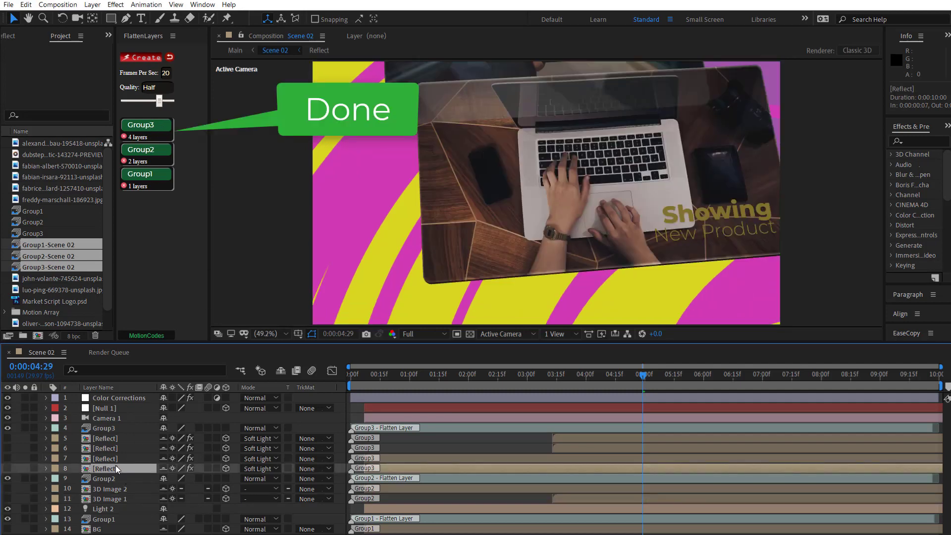
shift+click(114, 440)
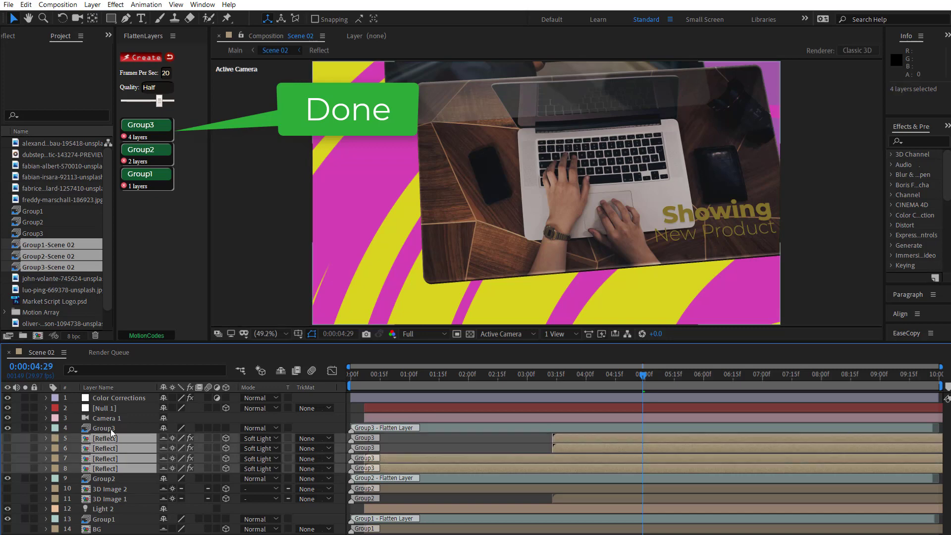
click(340, 447)
mouse_move(683, 375)
mouse_down()
mouse_move(861, 379)
mouse_move(479, 381)
mouse_move(689, 386)
mouse_up()
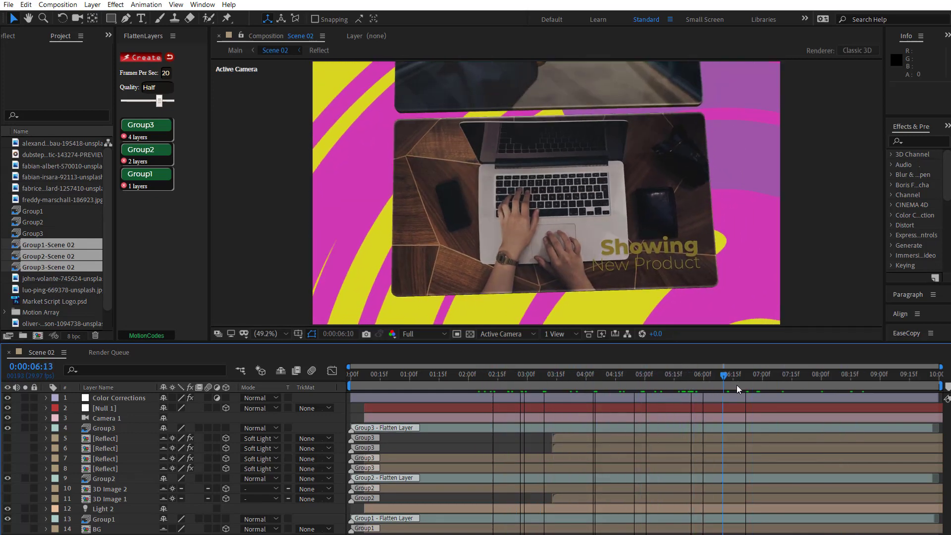
drag(689, 389, 742, 385)
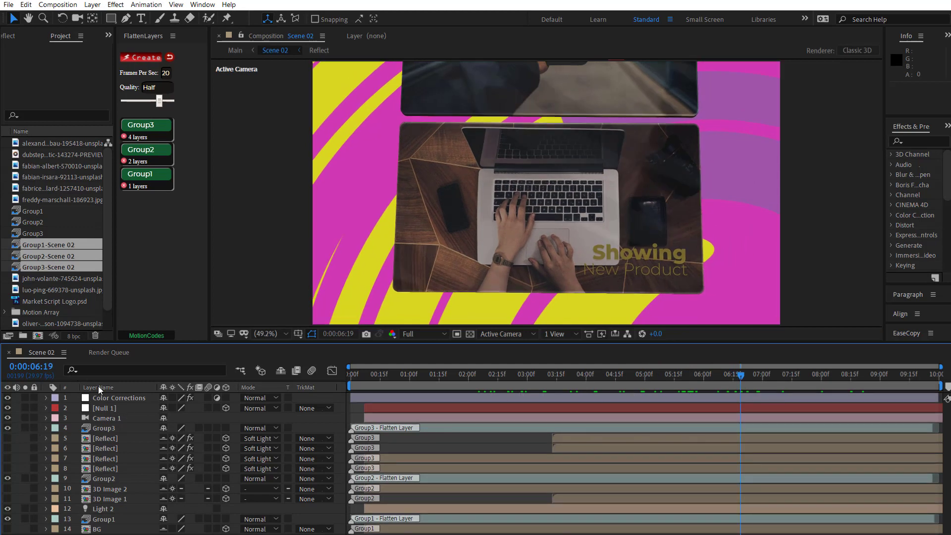
click(8, 429)
click(8, 429)
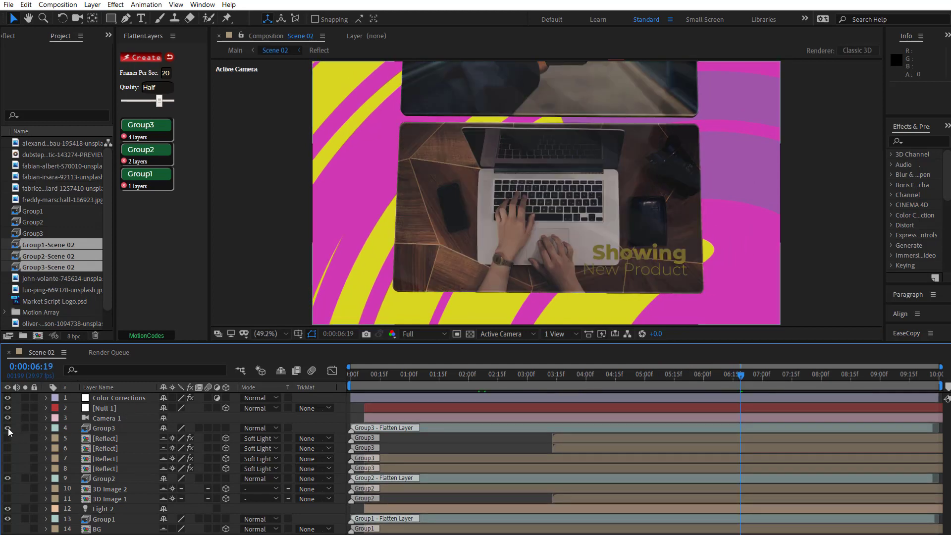
click(602, 381)
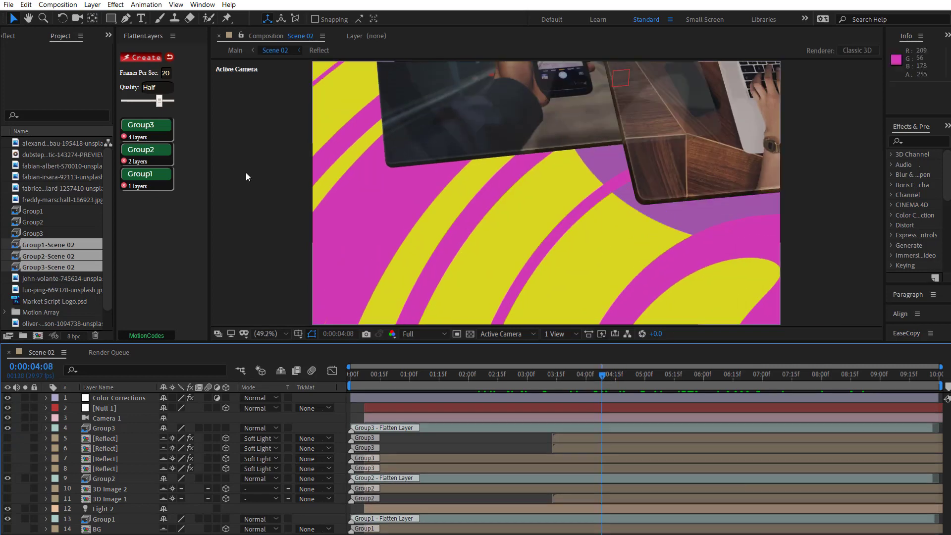
click(155, 130)
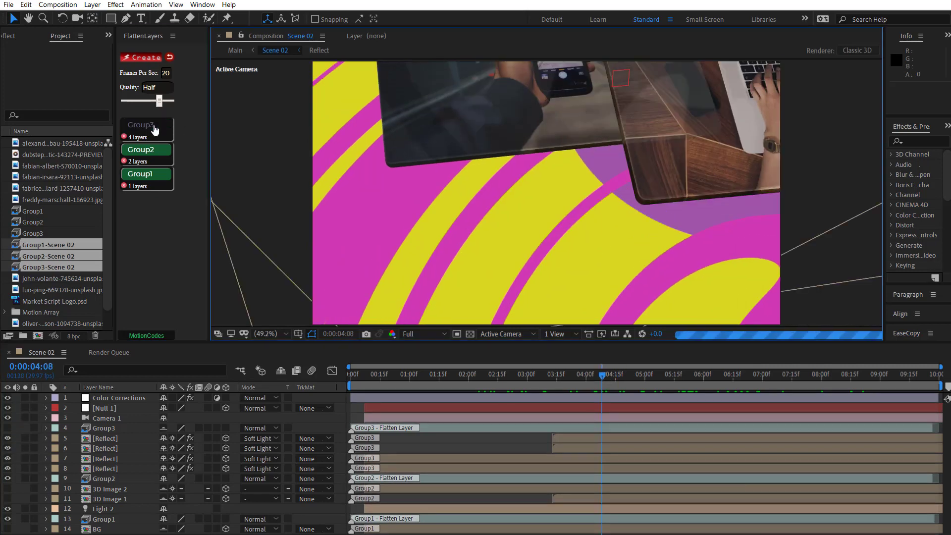
click(144, 157)
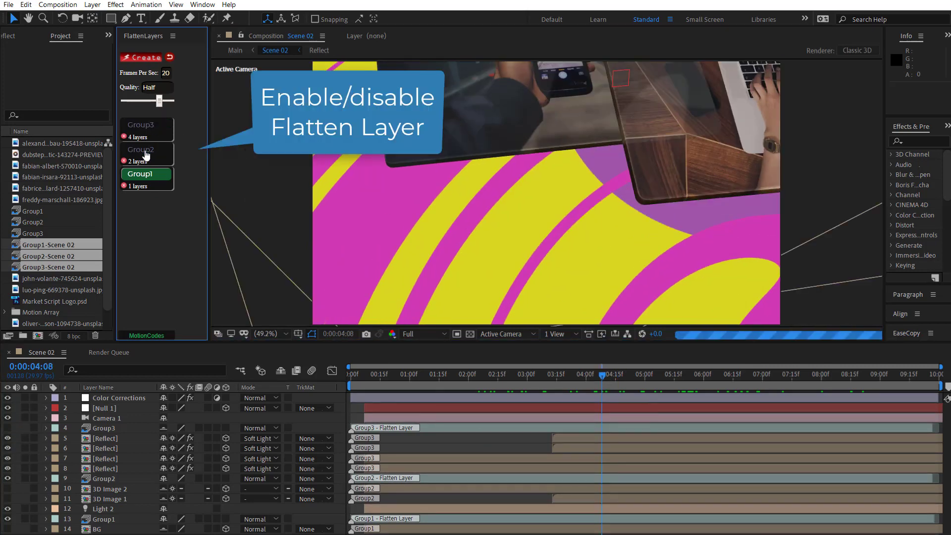
click(148, 176)
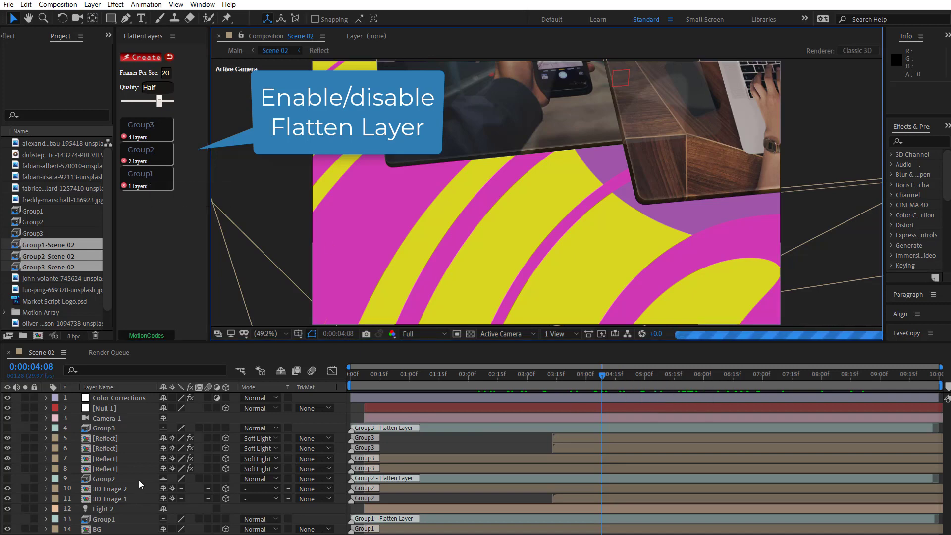
click(679, 376)
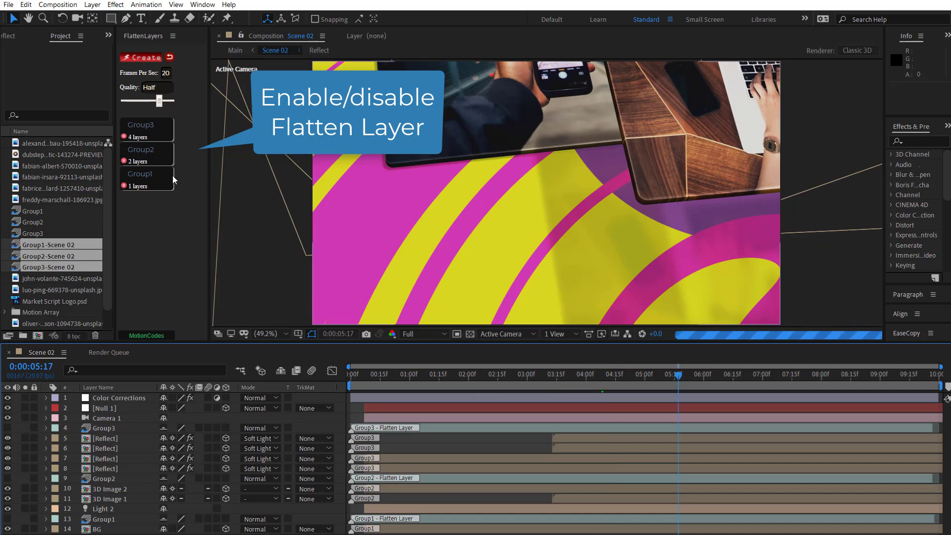
click(140, 174)
click(141, 150)
click(150, 132)
key(space)
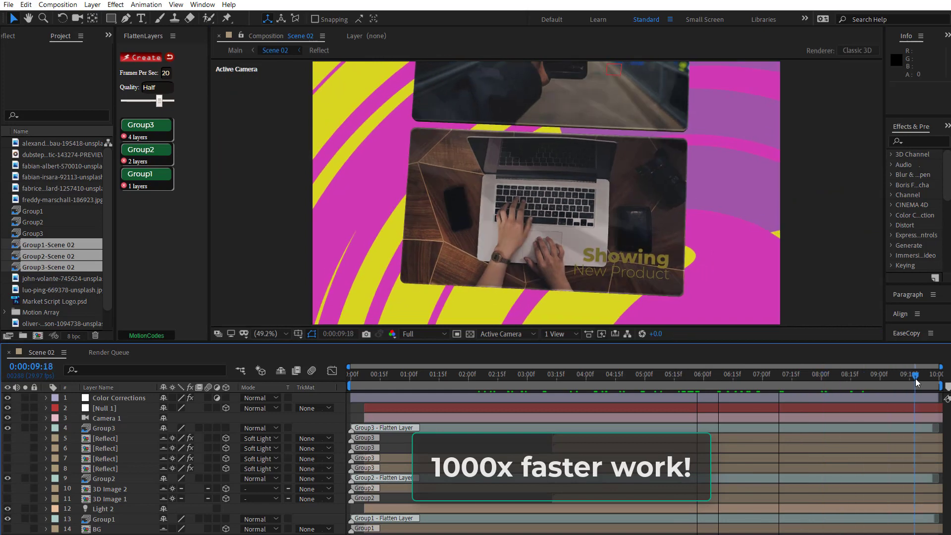
Step: Try Soft Light blend mode on Group3 and scrub frames 0:00:04:11 to 0:00:06:17
click(661, 389)
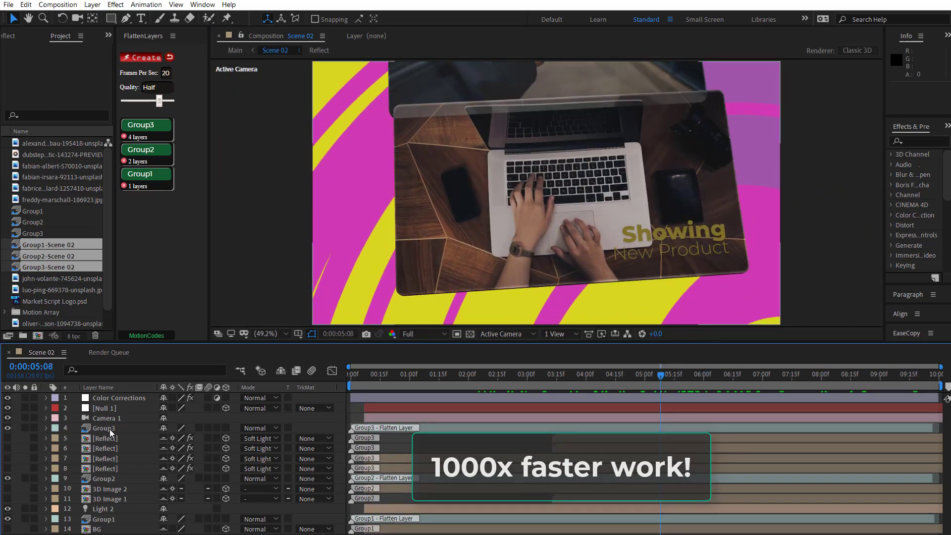
click(110, 429)
click(264, 429)
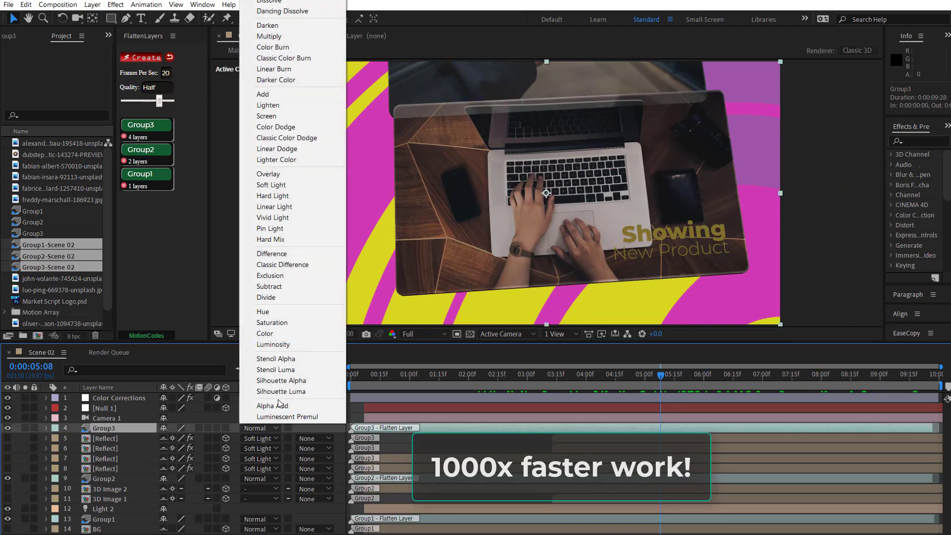
click(272, 184)
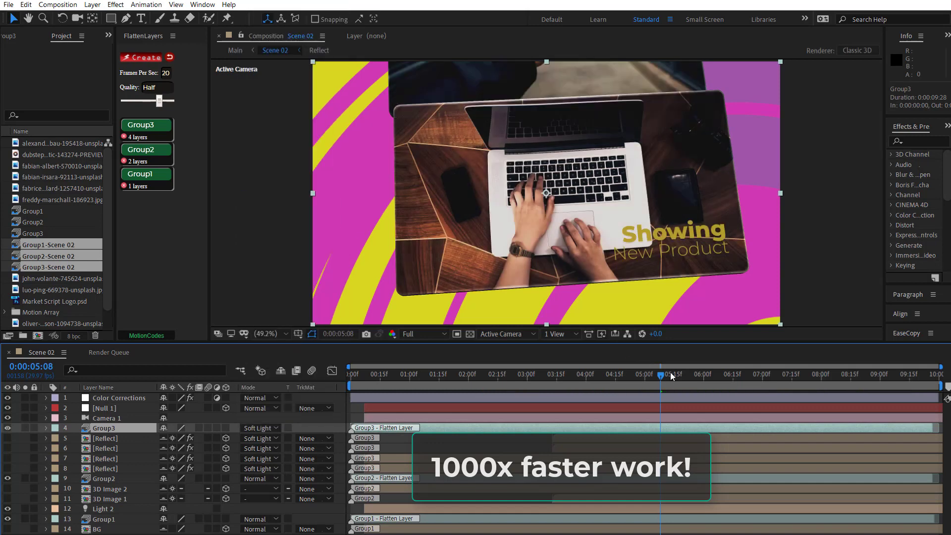
drag(672, 377, 609, 387)
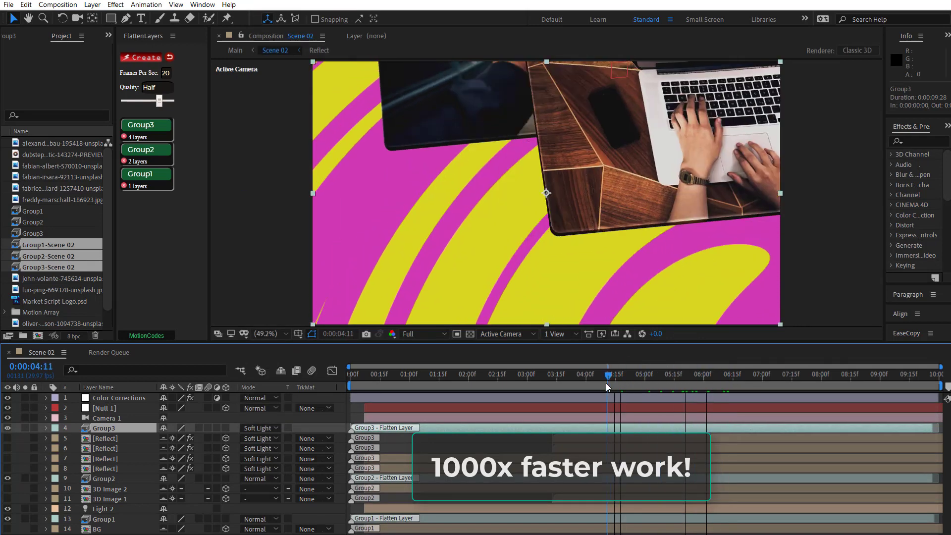
drag(608, 387, 738, 383)
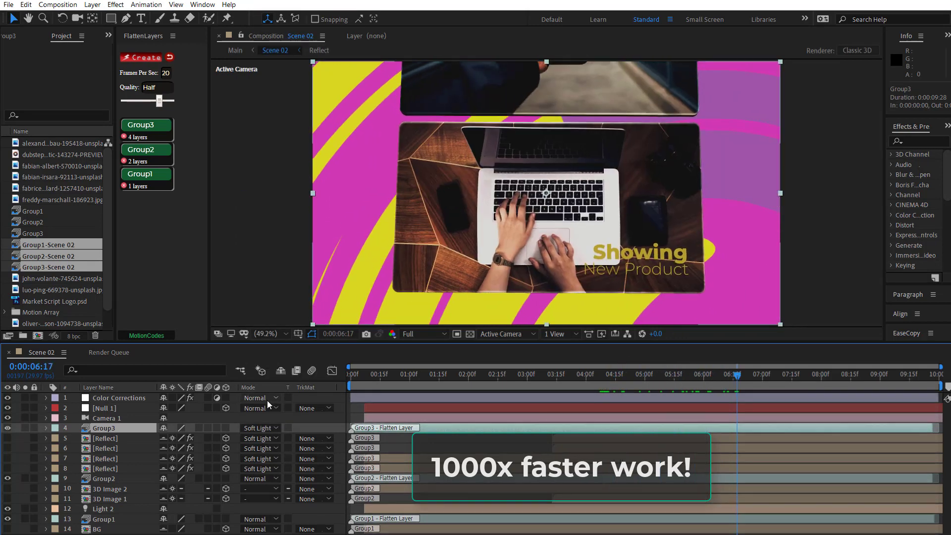
Step: Switch Group3's blend mode to Screen and preview the animation
click(259, 428)
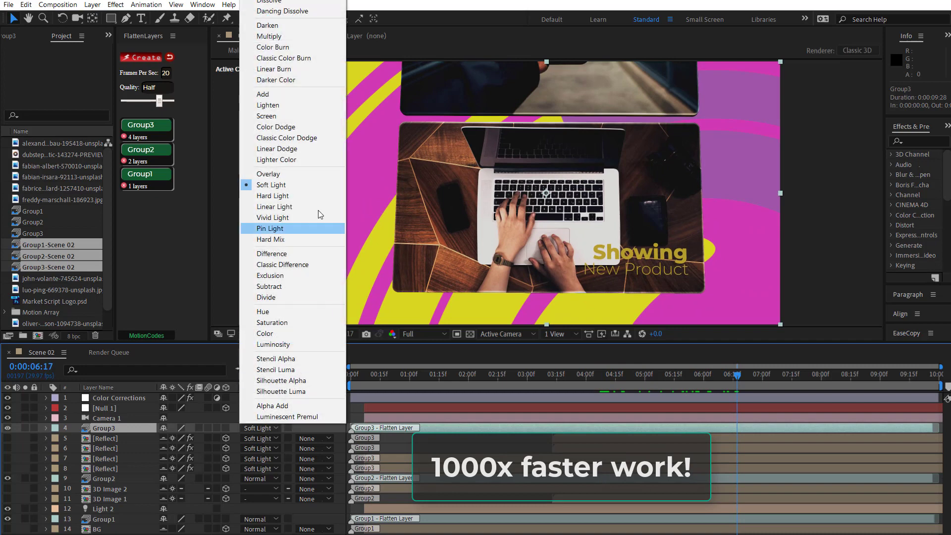
click(266, 116)
mouse_move(756, 378)
mouse_down()
mouse_move(617, 400)
mouse_move(742, 413)
mouse_move(817, 387)
mouse_up()
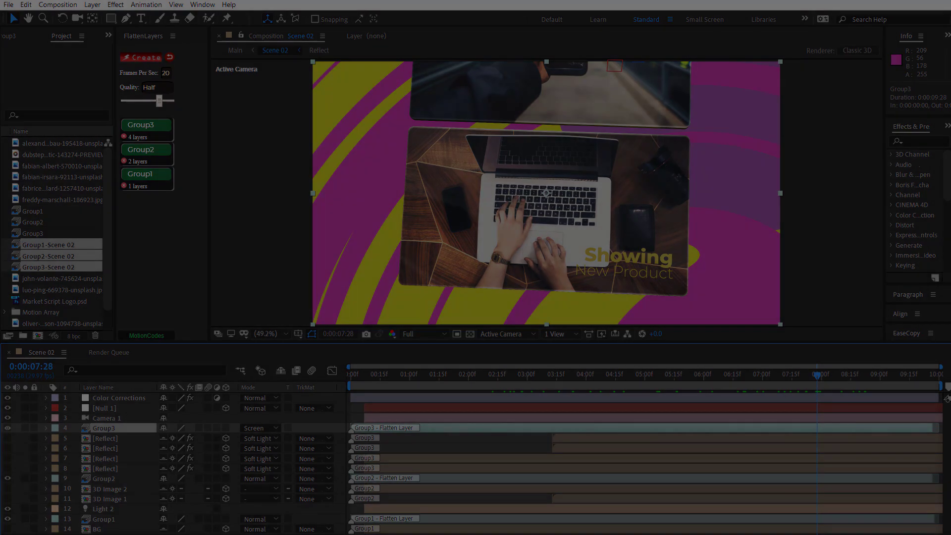
key(space)
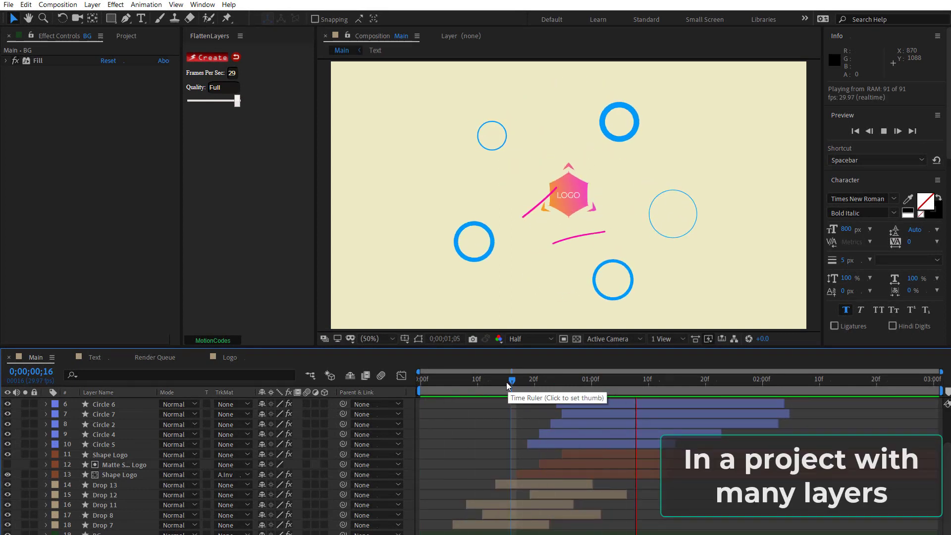
Step: Stop the preview at 0;00;00;15 and select the five Drop layers, Drop 7 to Drop 13
drag(518, 380, 506, 382)
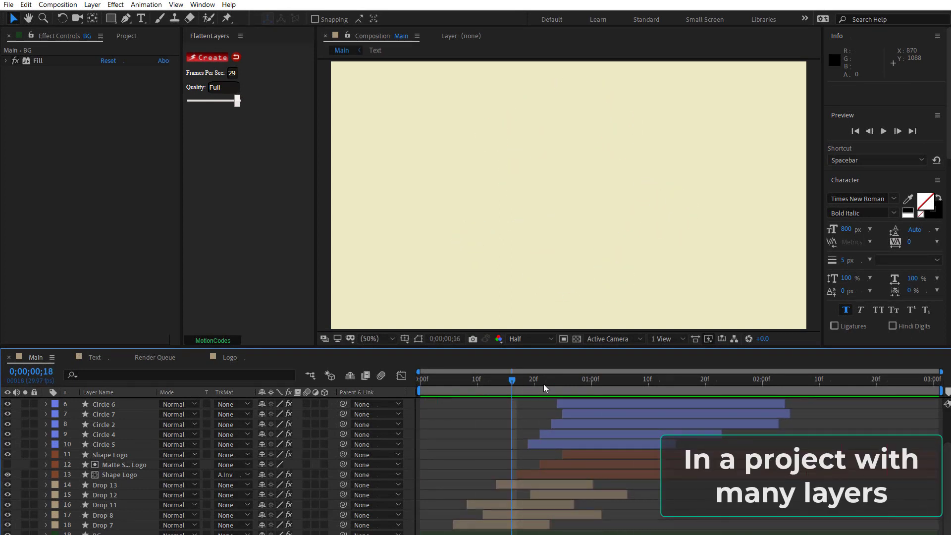
click(107, 526)
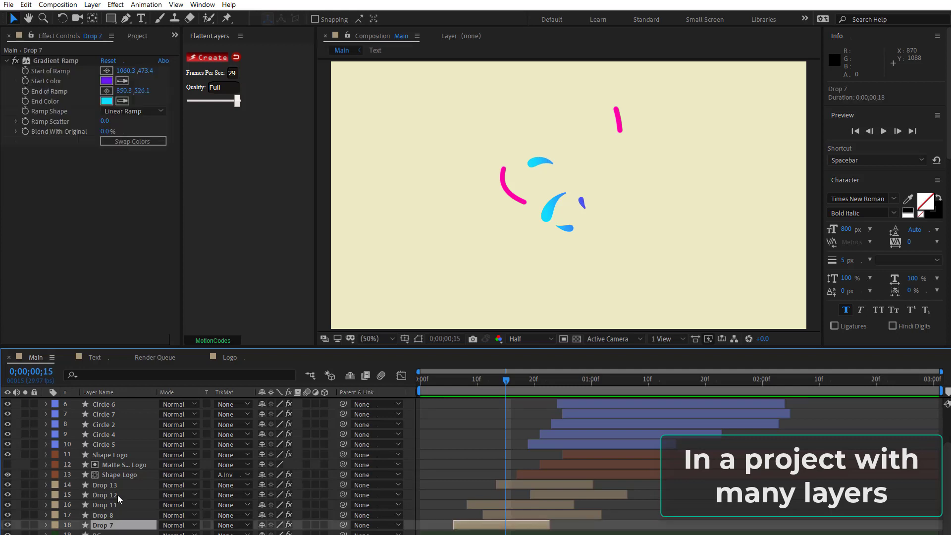
shift+click(118, 486)
drag(507, 381, 516, 383)
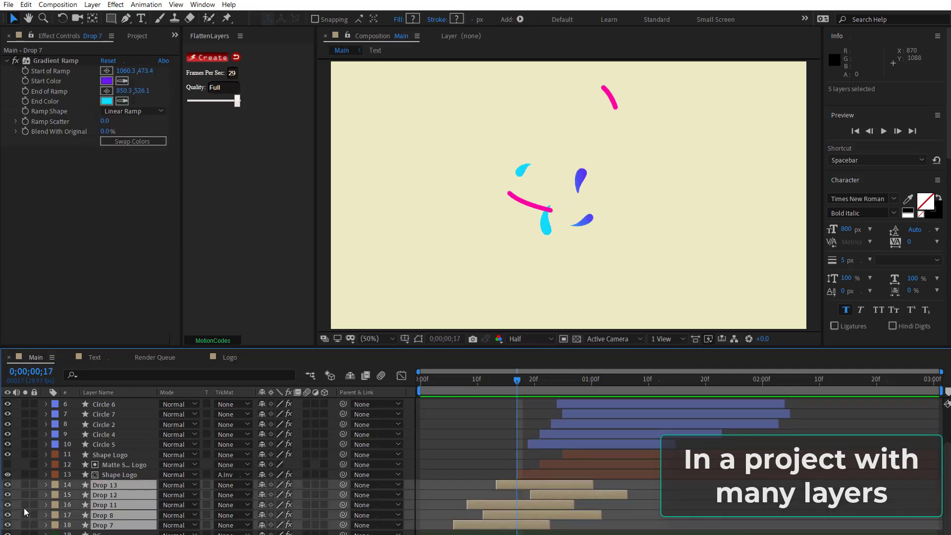
Step: Set the work area to 0;00;00;05–0;00;01;06 and bake the Drop layers
drag(7, 496, 8, 525)
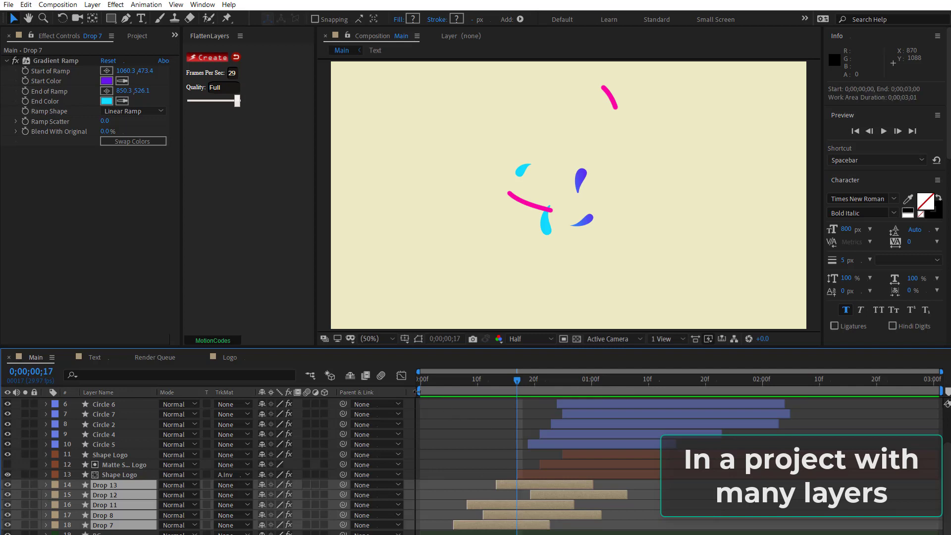
drag(420, 392, 447, 392)
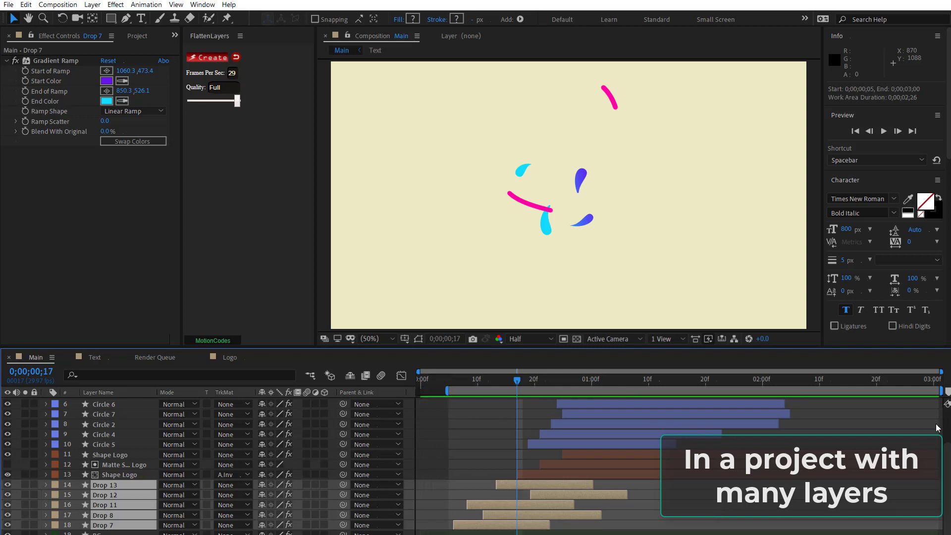
drag(941, 391, 645, 391)
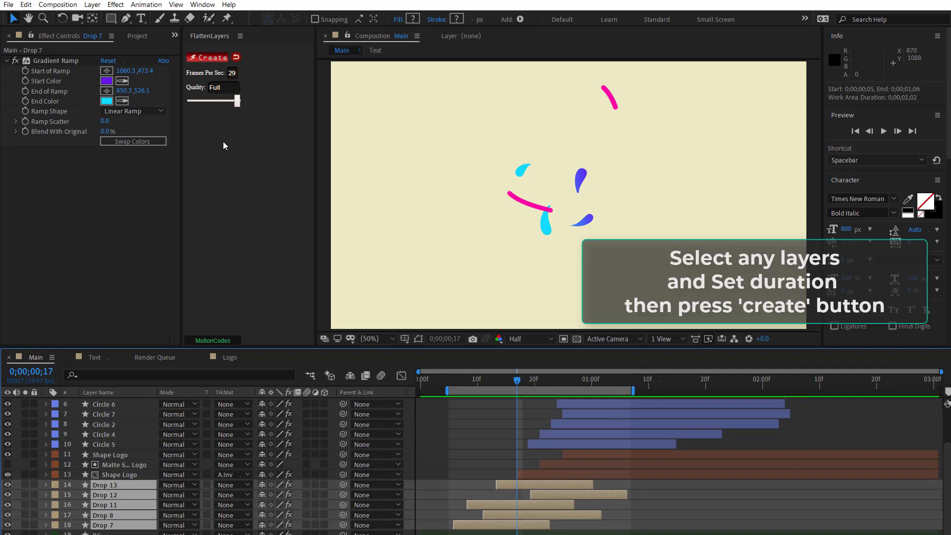
click(213, 58)
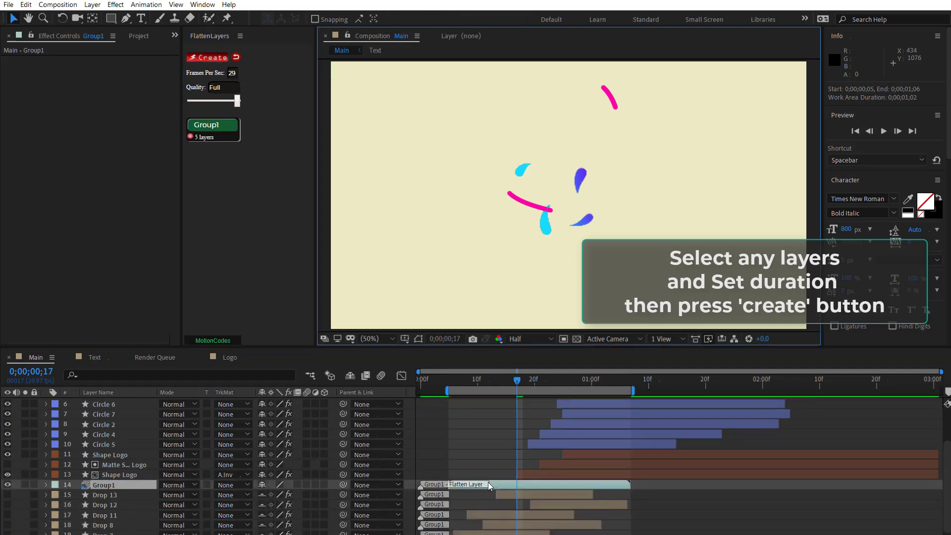
Step: Scrub and play the new Group1 flatten layer with preview resolution set to Full
drag(510, 380, 528, 379)
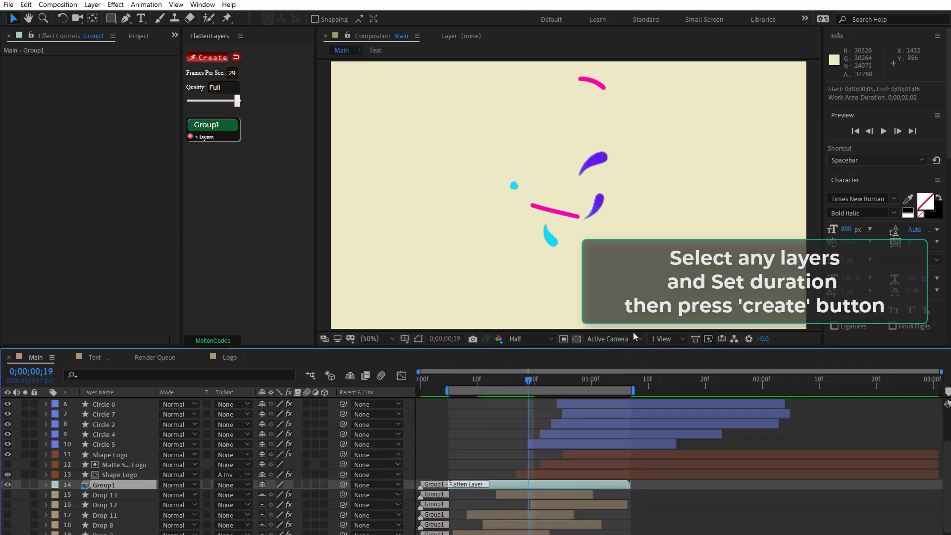
key(space)
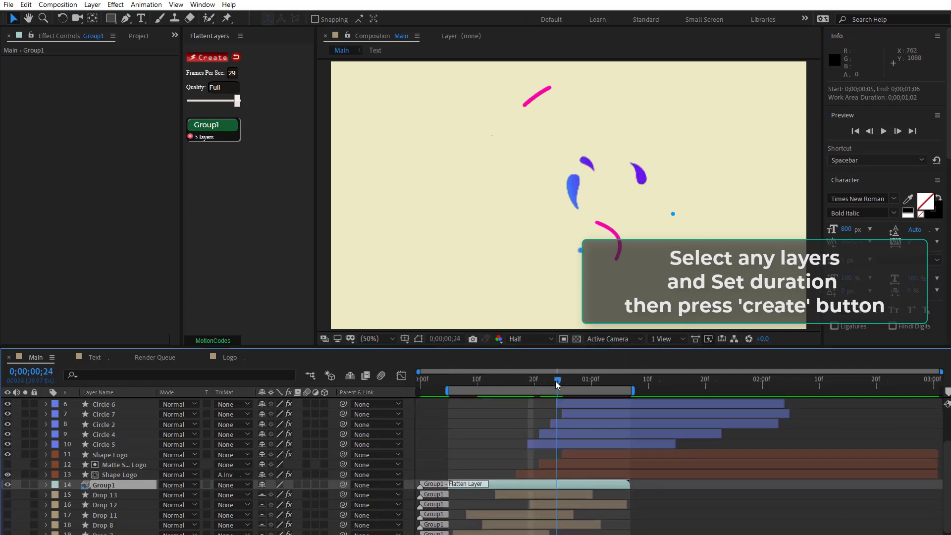
click(533, 339)
click(537, 363)
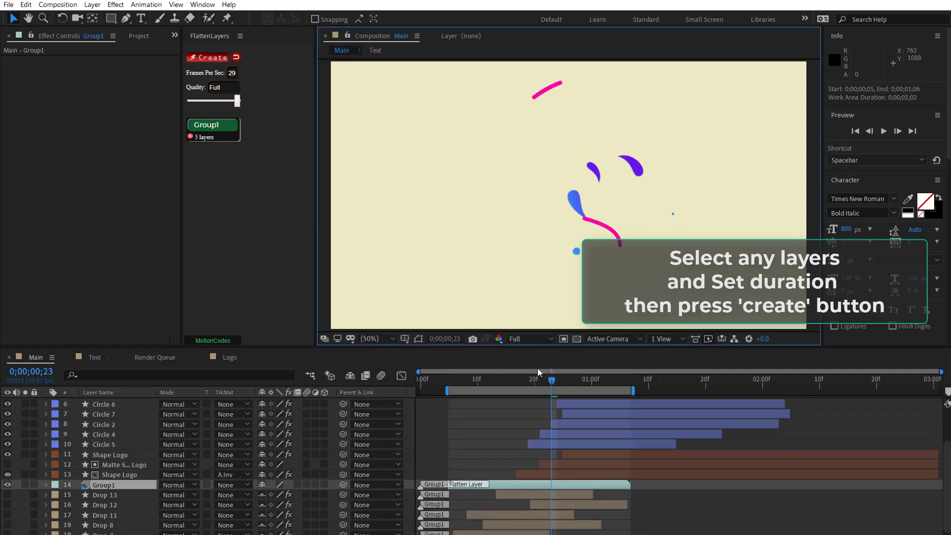
drag(554, 387, 552, 386)
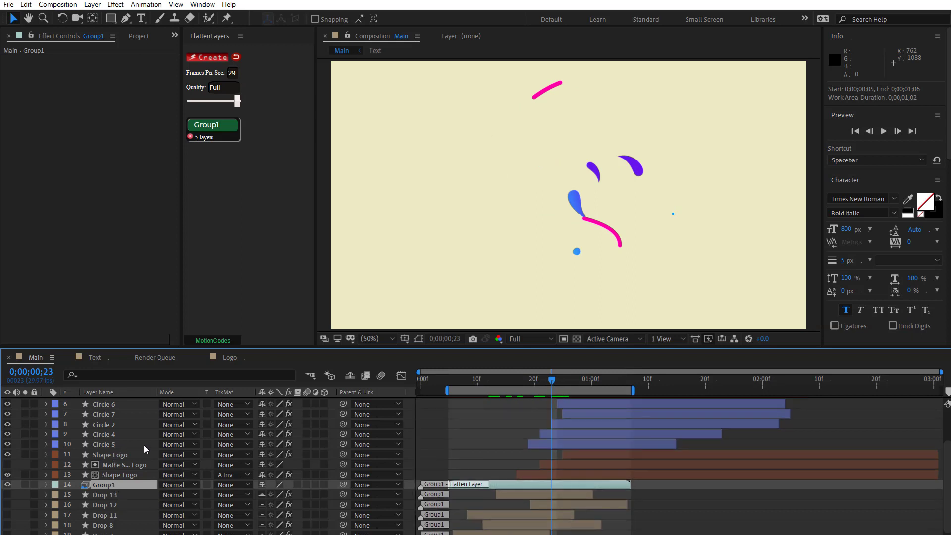
scroll(143, 445, up, 2)
Step: Select Circle 6 through Circle 5, set the work area from frame 19, and create Group2
click(115, 474)
shift+click(112, 437)
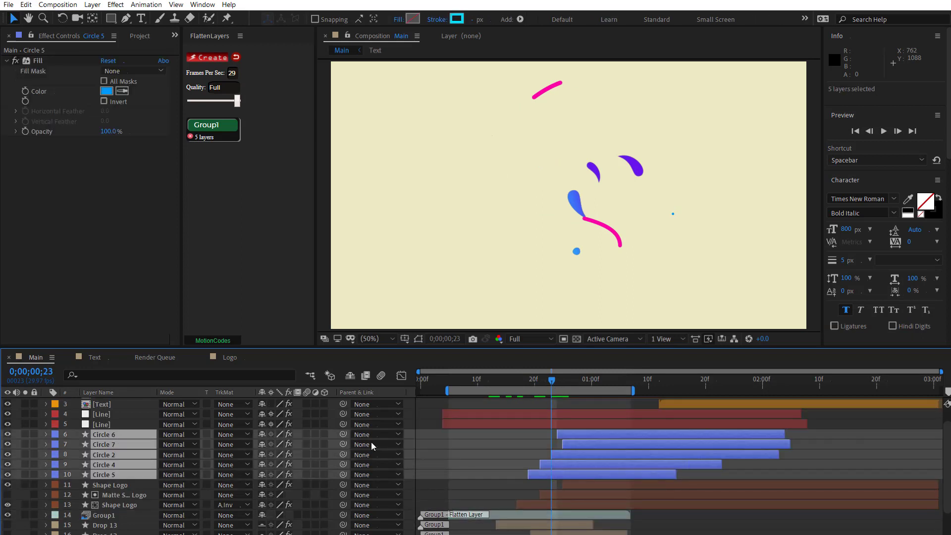
drag(577, 385, 586, 385)
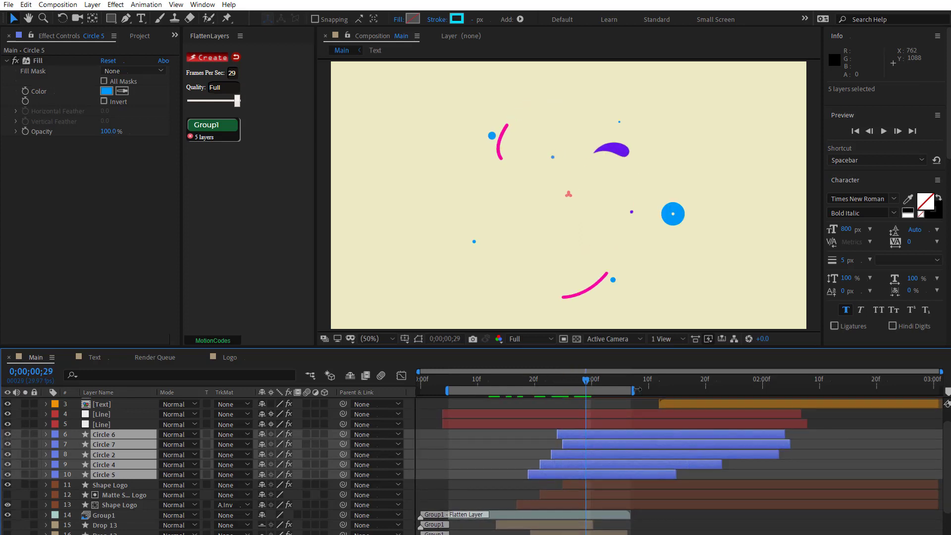
drag(634, 390, 799, 391)
drag(442, 389, 523, 390)
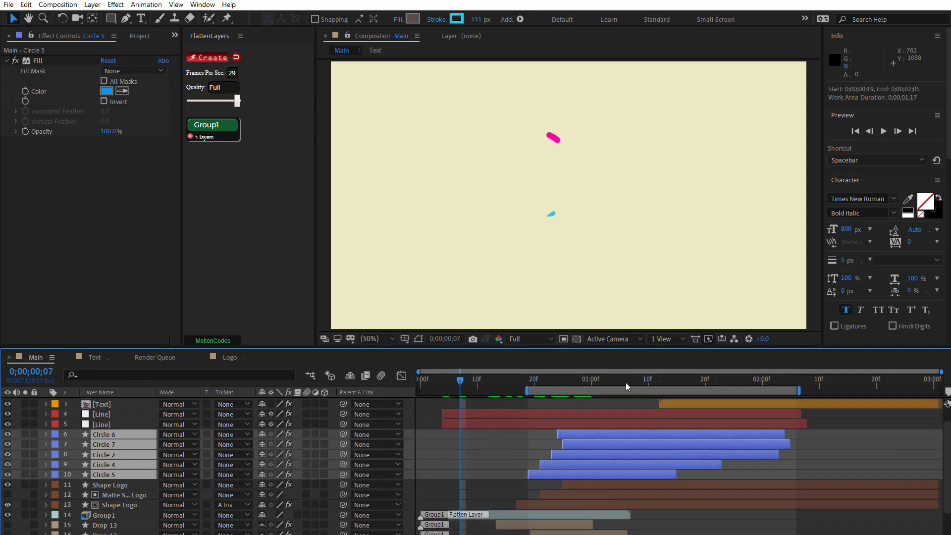
drag(626, 385, 653, 385)
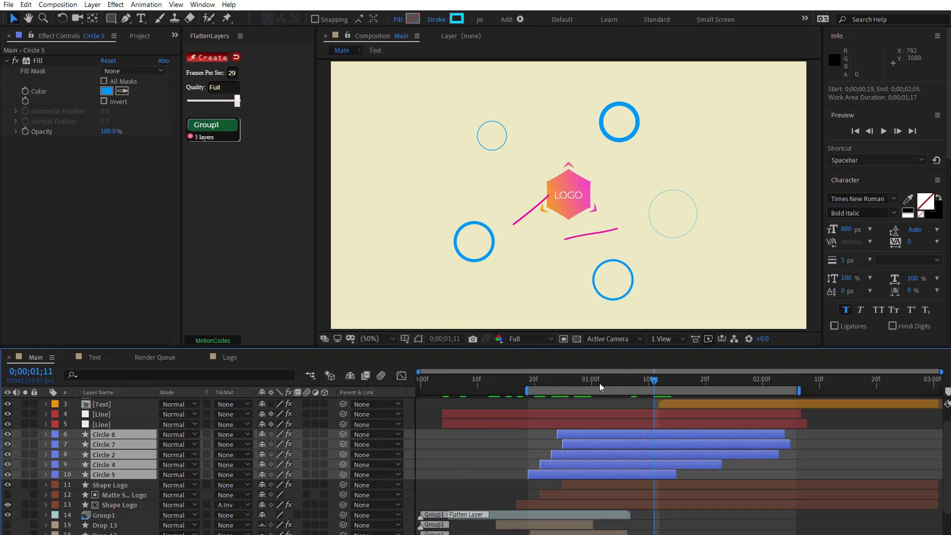
click(211, 59)
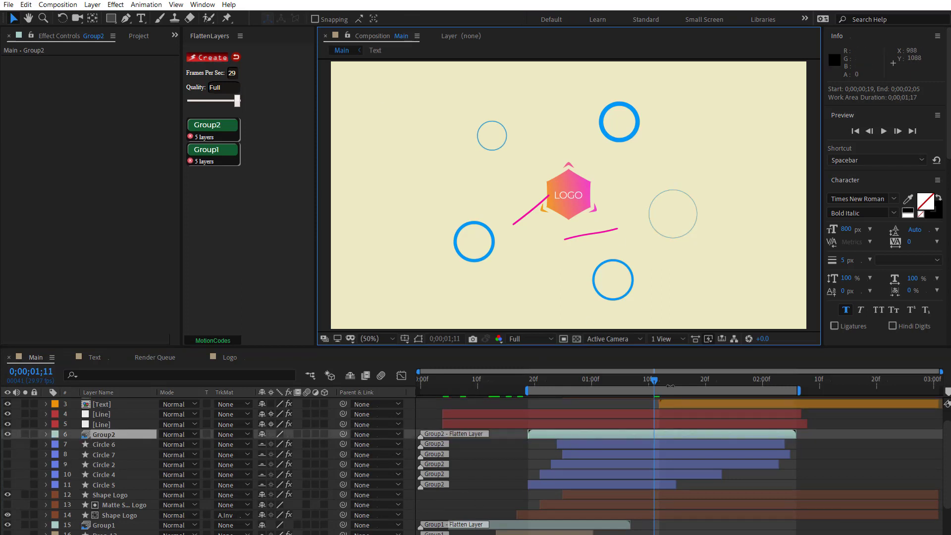
Step: Select both Line layers and set the work area from about 4f to 2;09
scroll(105, 433, up, 1)
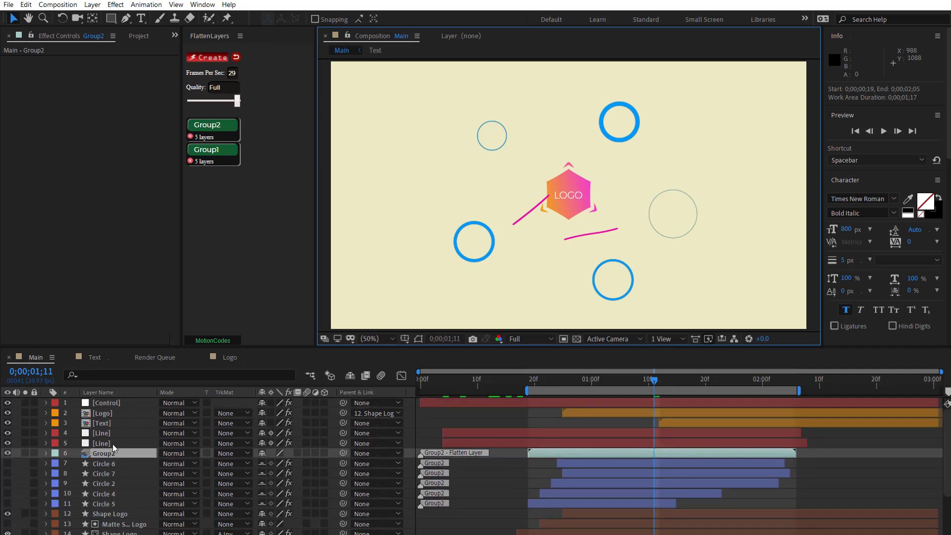
click(114, 444)
shift+click(119, 433)
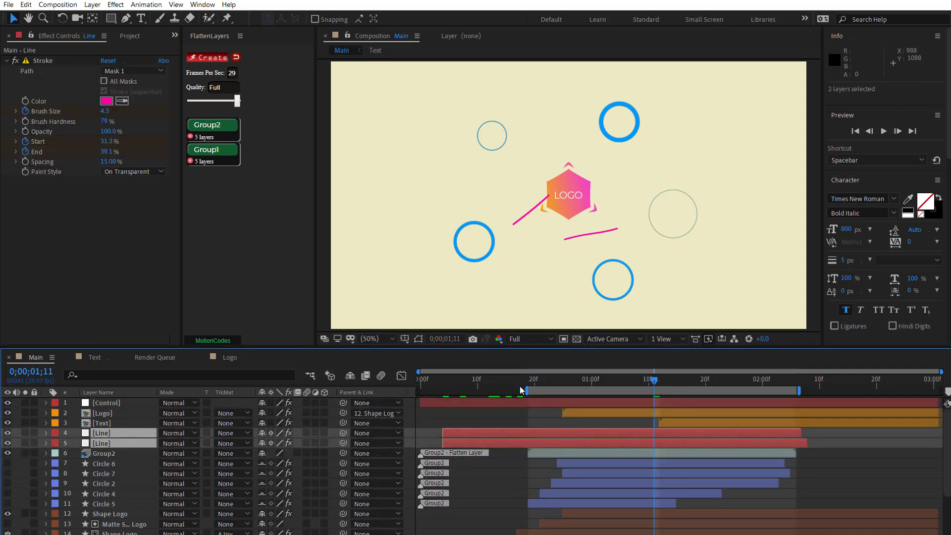
drag(528, 390, 436, 397)
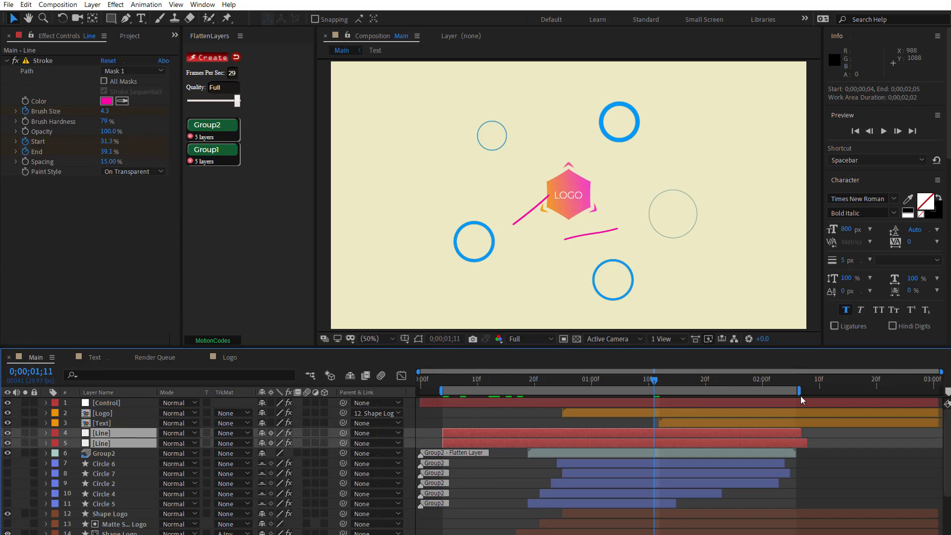
drag(800, 391, 822, 390)
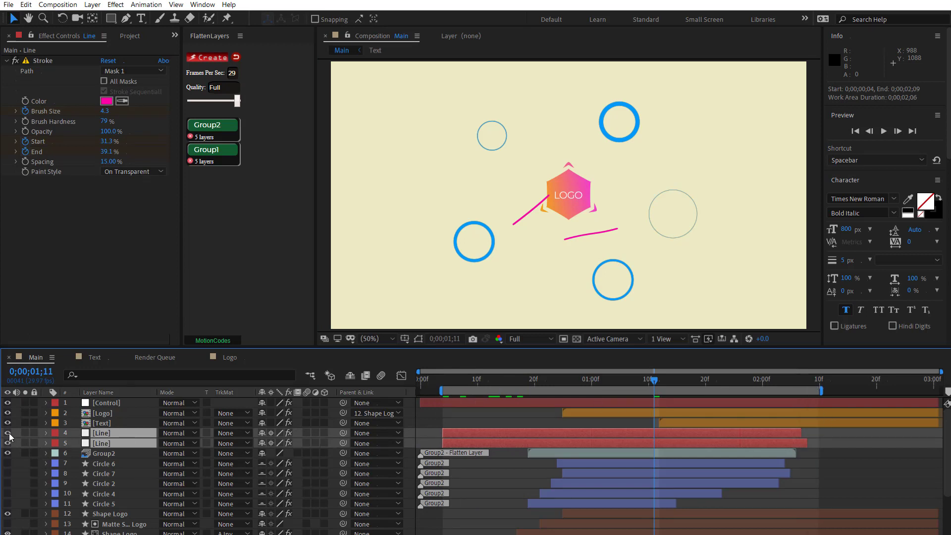
Step: Solo the Line layers, scrub to cache them, and flatten them into Group3
click(26, 433)
drag(507, 383, 648, 391)
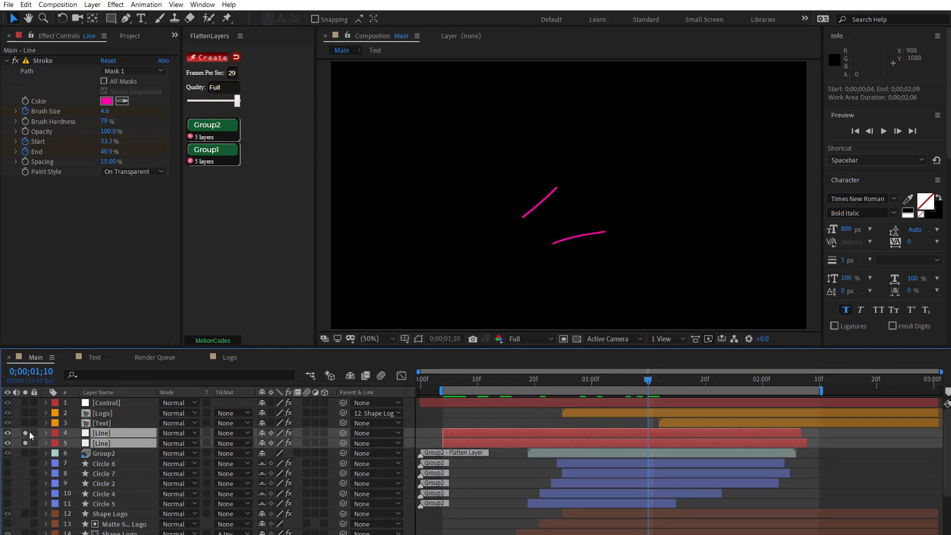
click(208, 58)
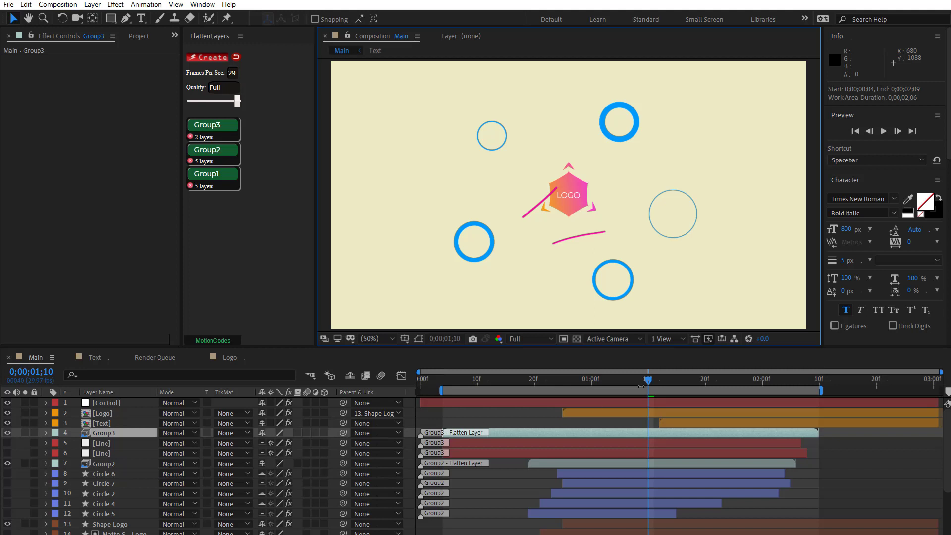
Step: With time at 2;05 and a later work-area start, flatten the Text layer into Group4
mouse_move(650, 381)
mouse_down()
mouse_move(792, 374)
mouse_move(941, 390)
mouse_up()
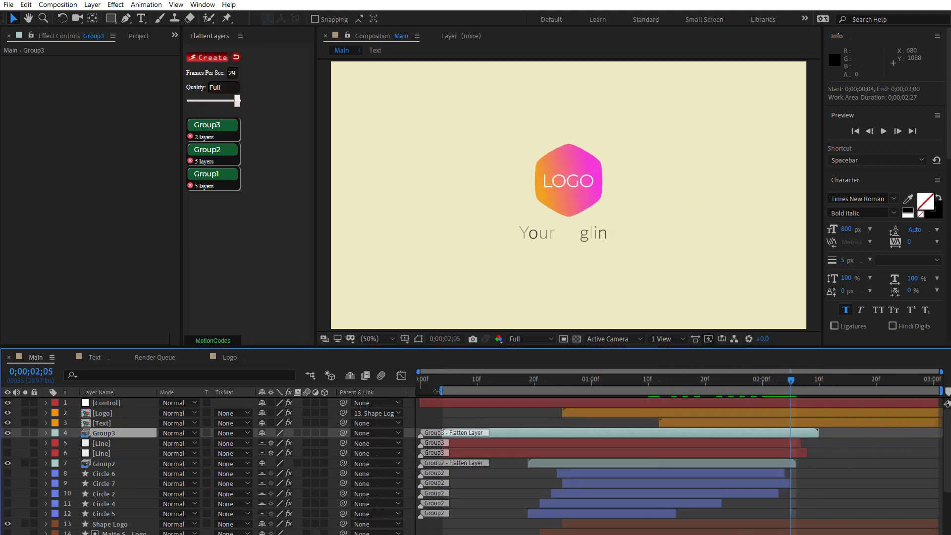
mouse_move(438, 391)
mouse_down()
mouse_move(572, 378)
mouse_move(636, 391)
mouse_up()
click(104, 423)
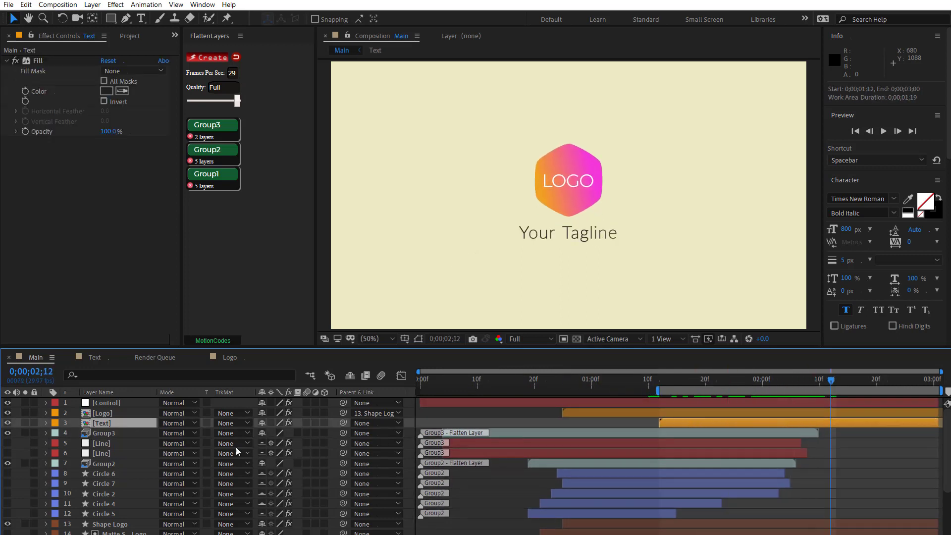
click(206, 58)
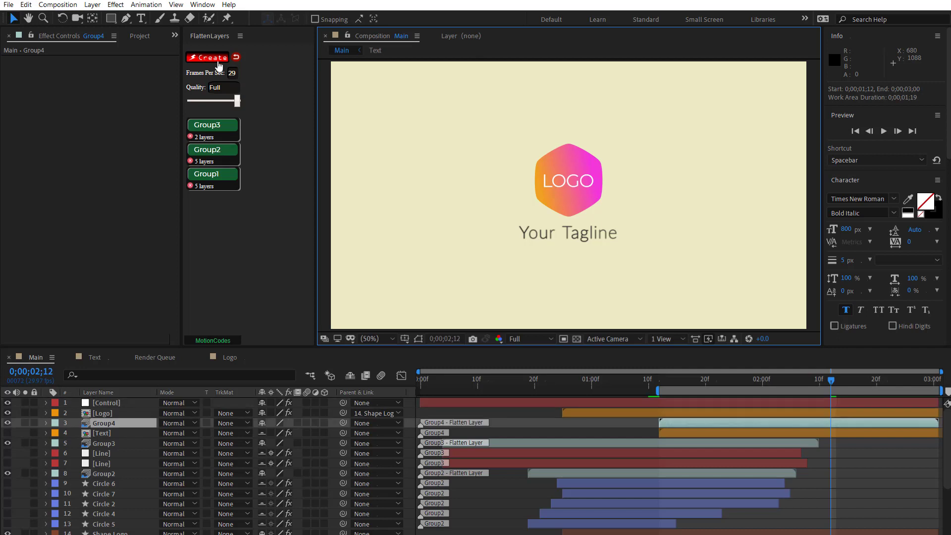
Step: Toggle the Group1 and Group2 flatten groups and hide the original shy layers
click(111, 432)
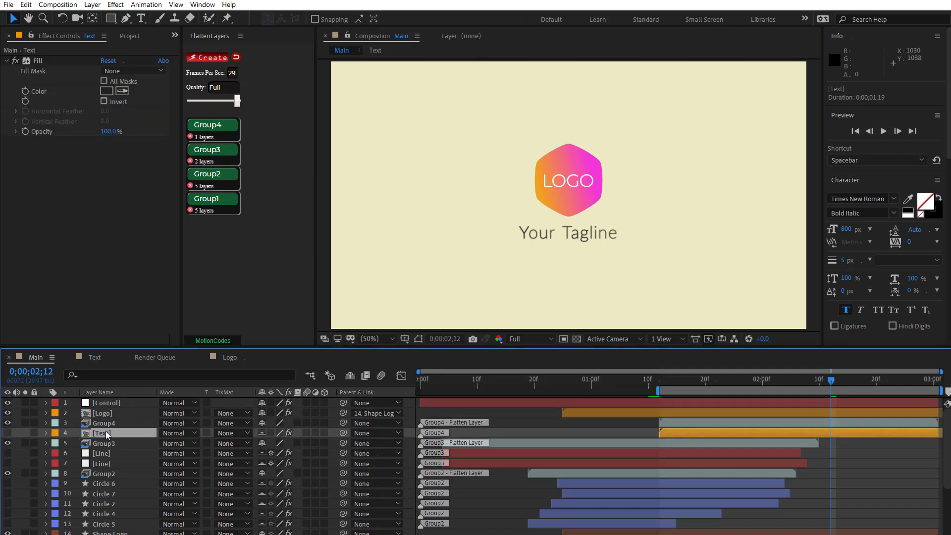
click(221, 202)
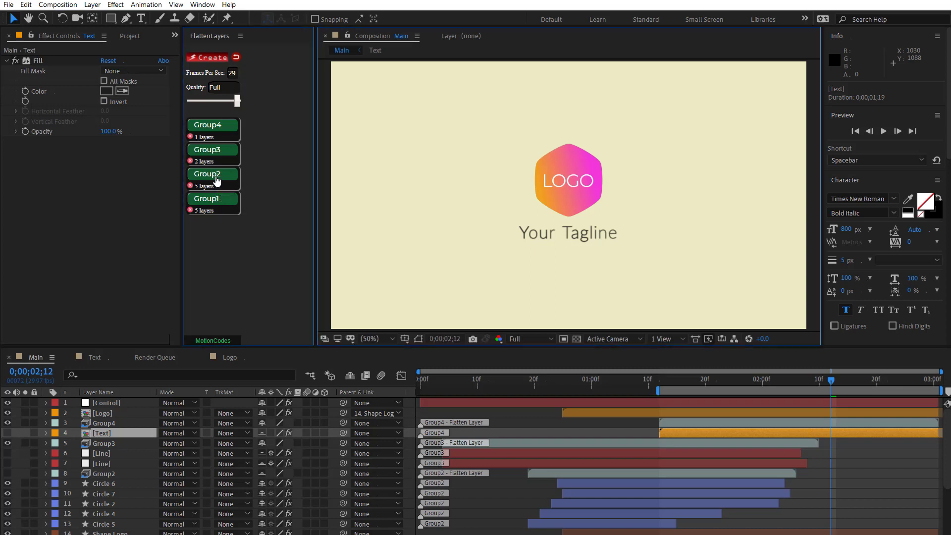
click(216, 179)
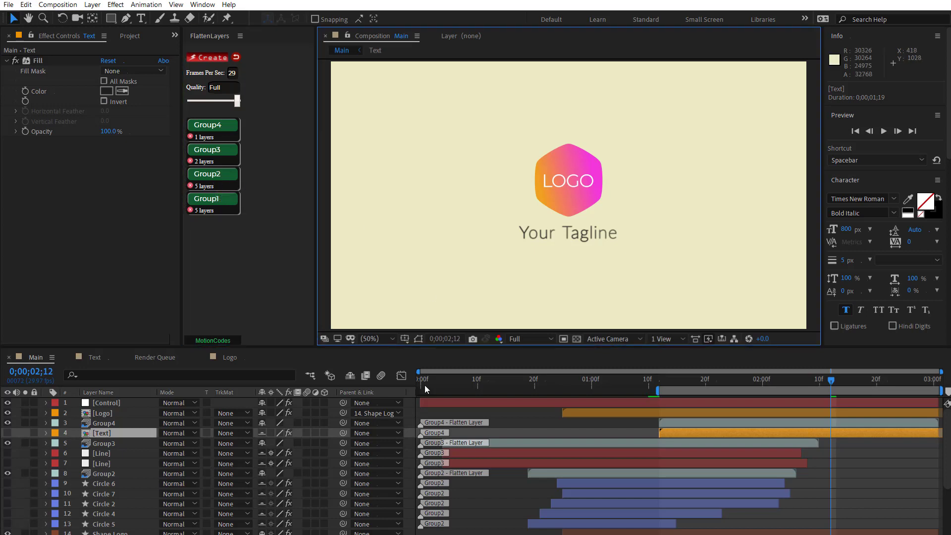
click(352, 375)
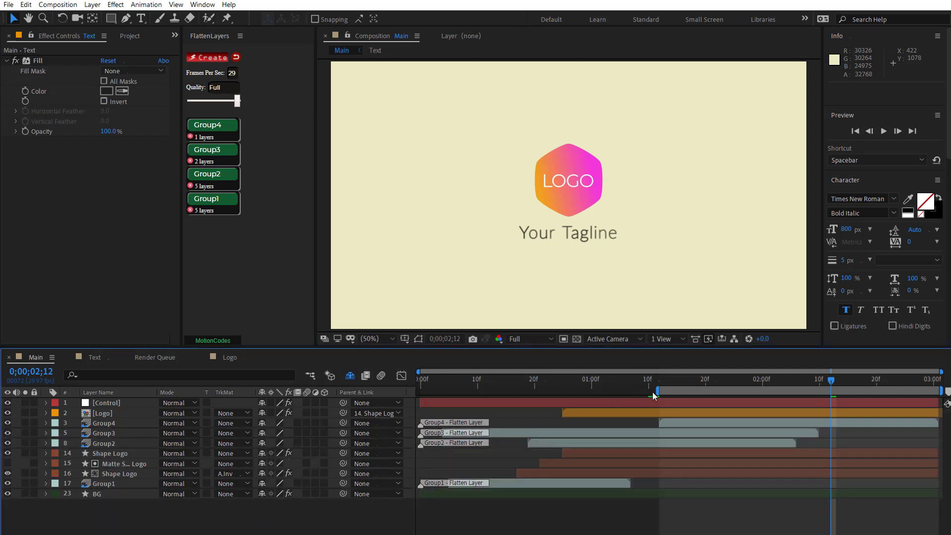
Step: Set the work area to start at 0;00 and play then stop a preview of the logo animation
drag(655, 390, 420, 390)
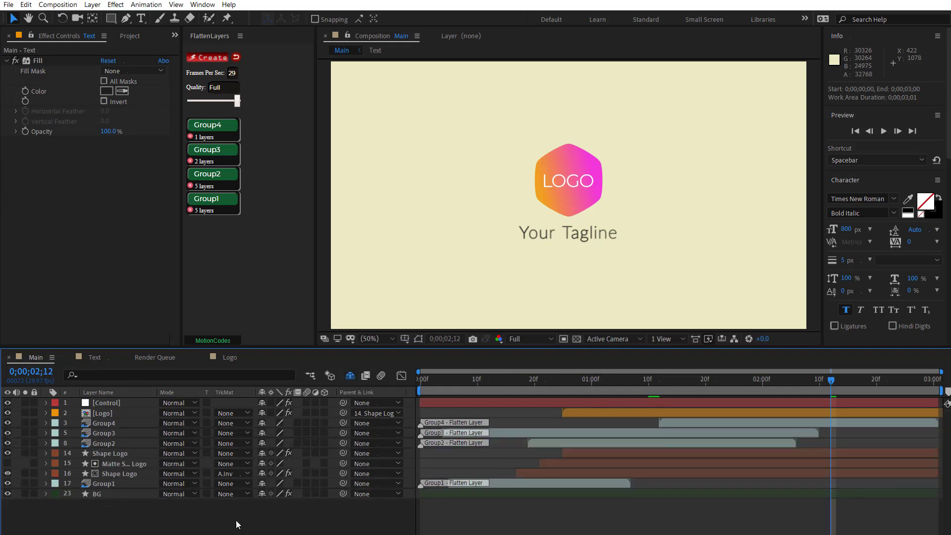
key(space)
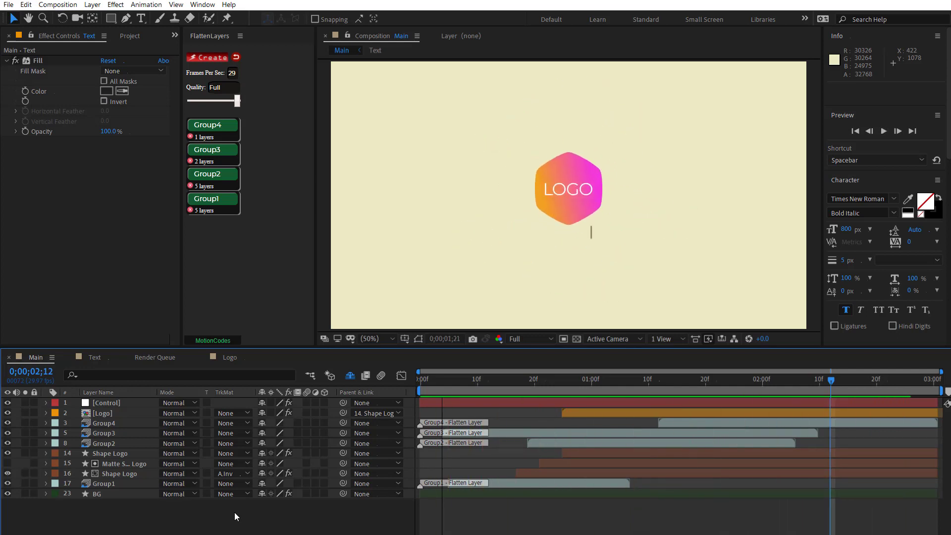
key(space)
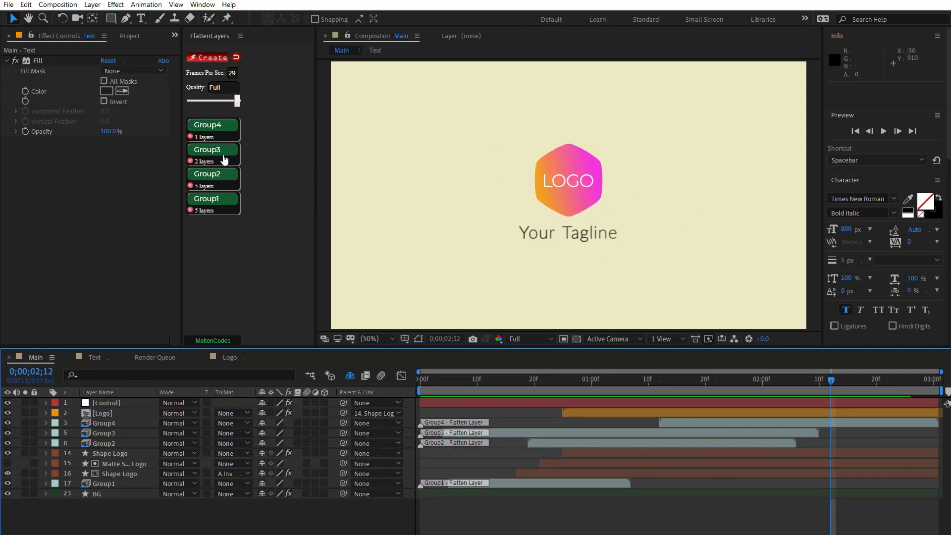
click(224, 158)
click(224, 158)
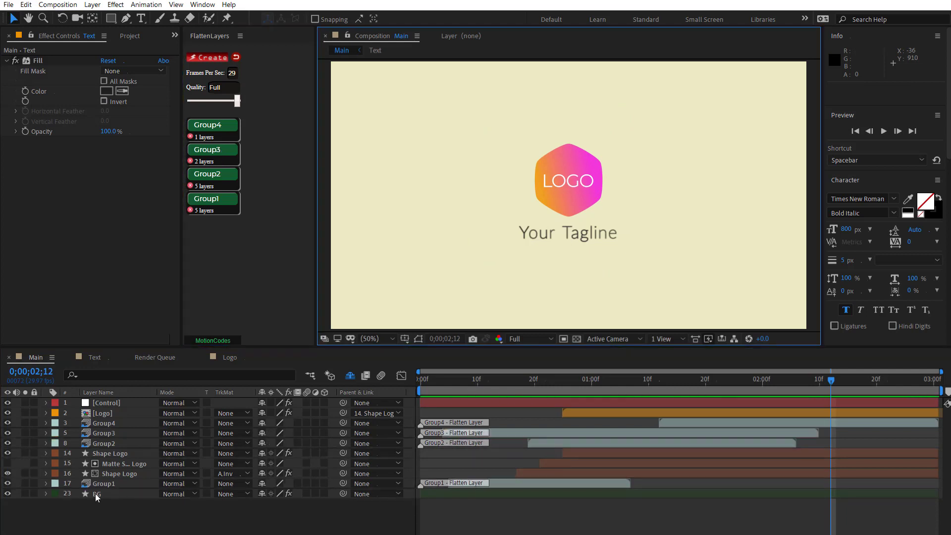
click(222, 180)
click(222, 180)
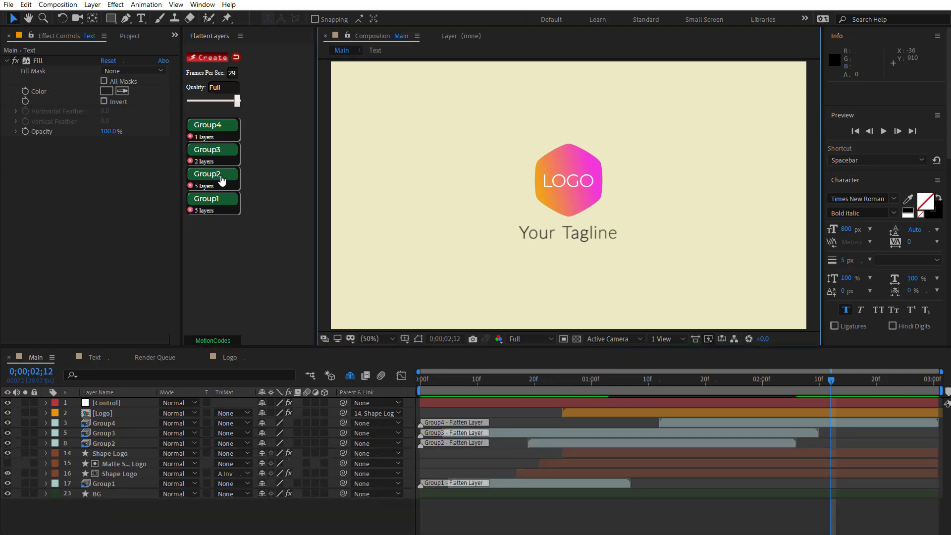
click(213, 200)
click(213, 201)
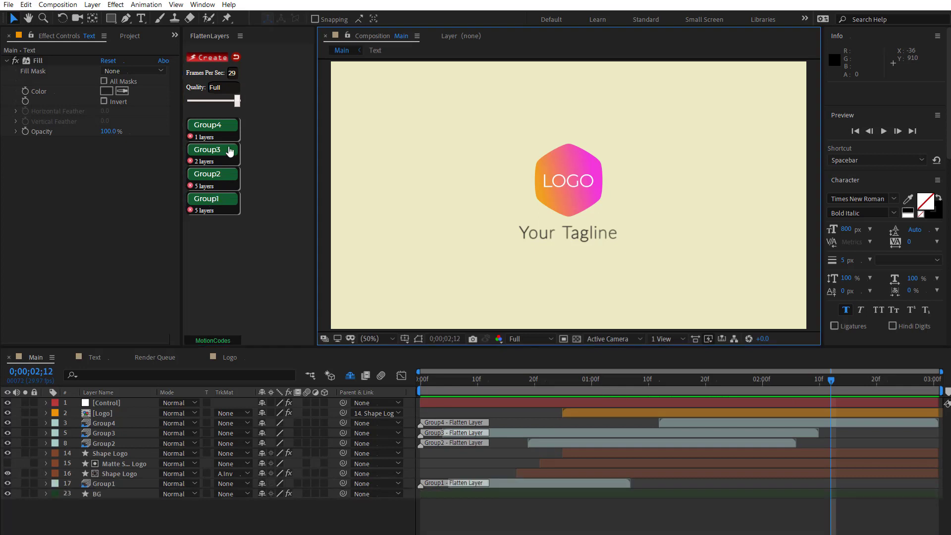
click(221, 131)
click(221, 130)
click(222, 130)
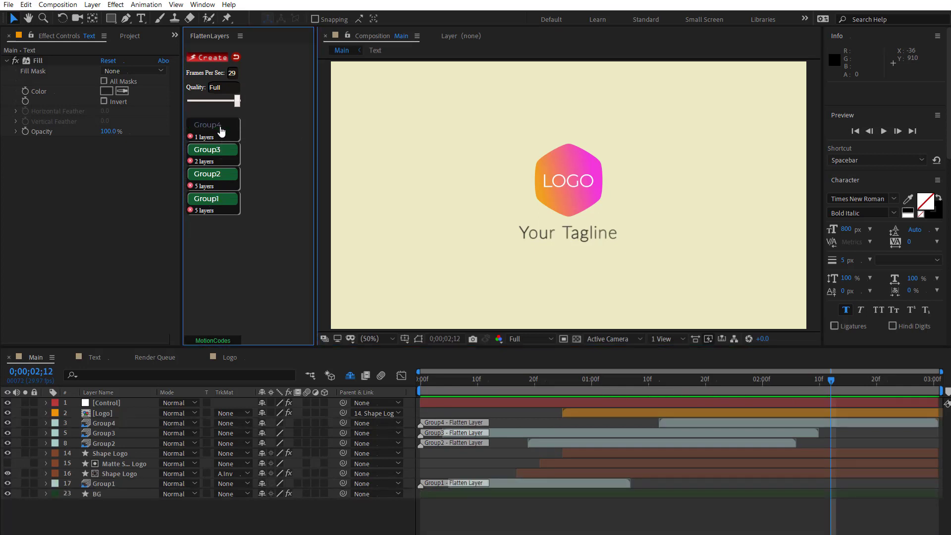
click(221, 131)
click(220, 155)
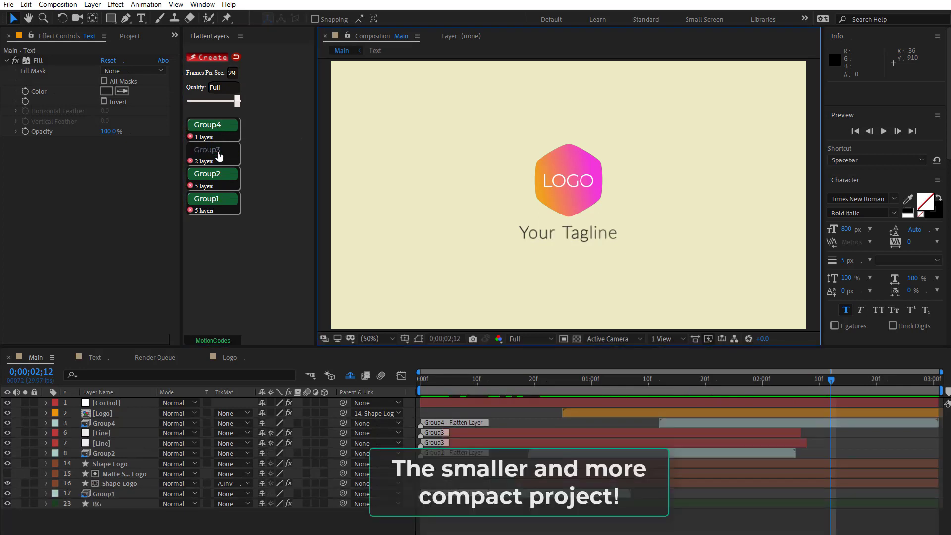
click(220, 155)
click(219, 155)
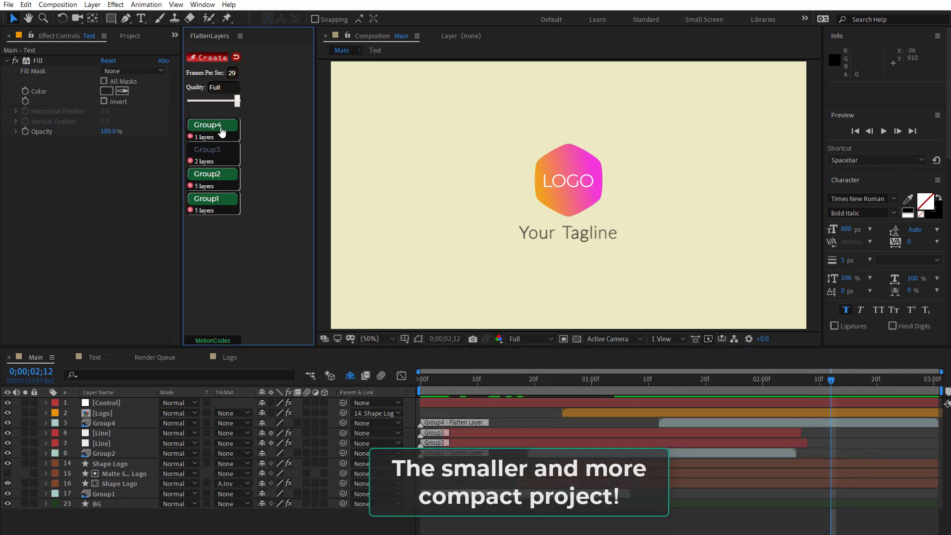
click(222, 130)
click(219, 177)
click(217, 208)
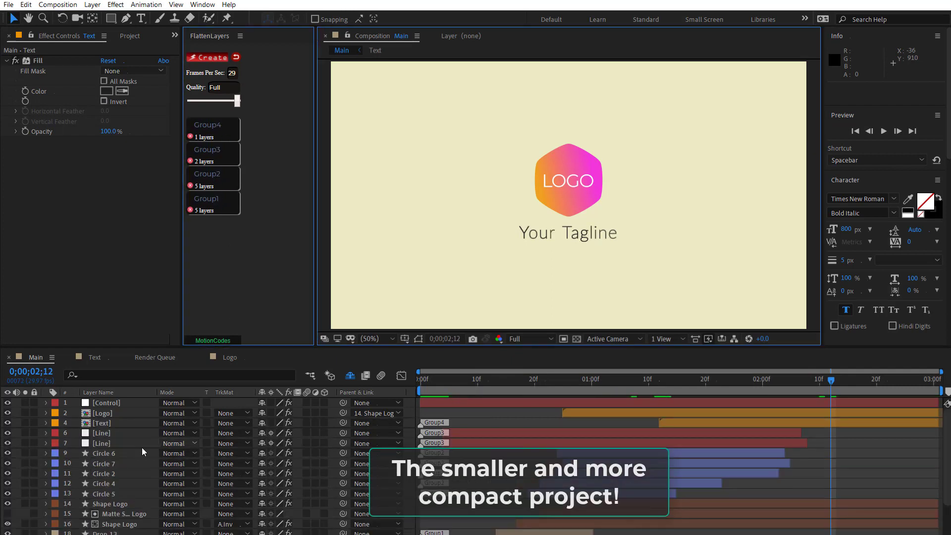
scroll(127, 442, down, 3)
scroll(105, 490, up, 3)
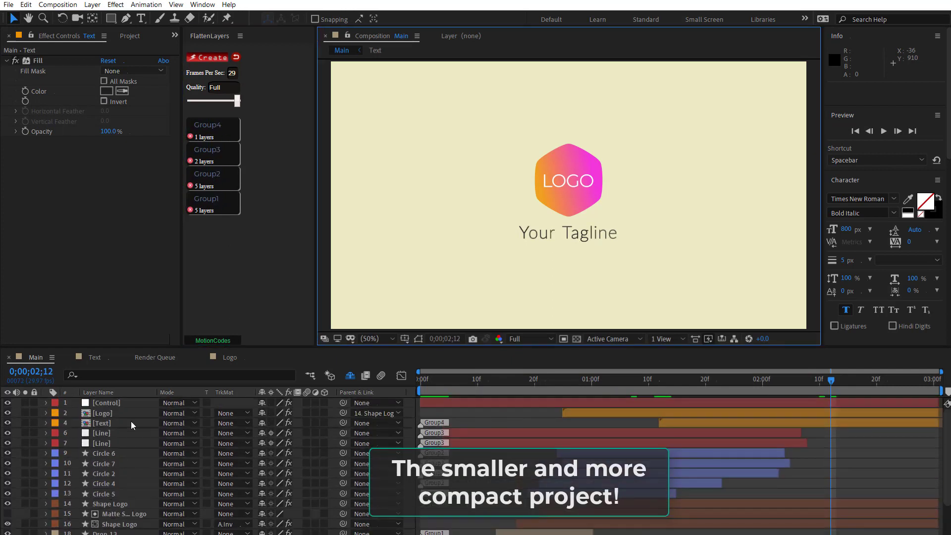
click(221, 206)
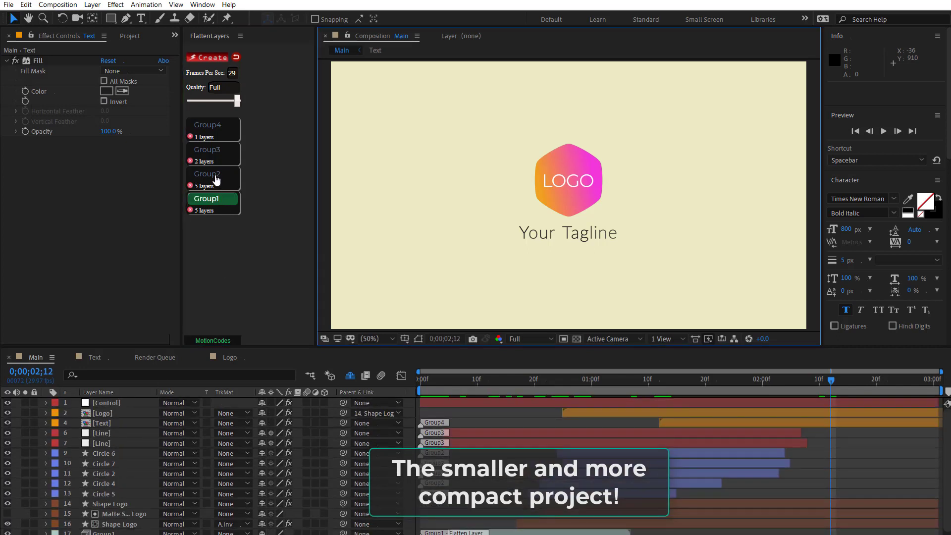
click(214, 177)
click(213, 152)
click(215, 129)
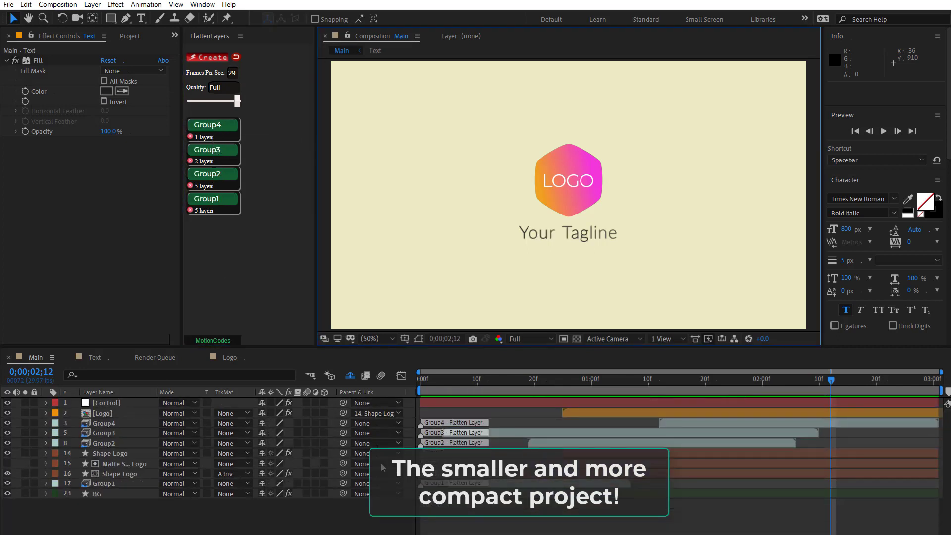
click(183, 516)
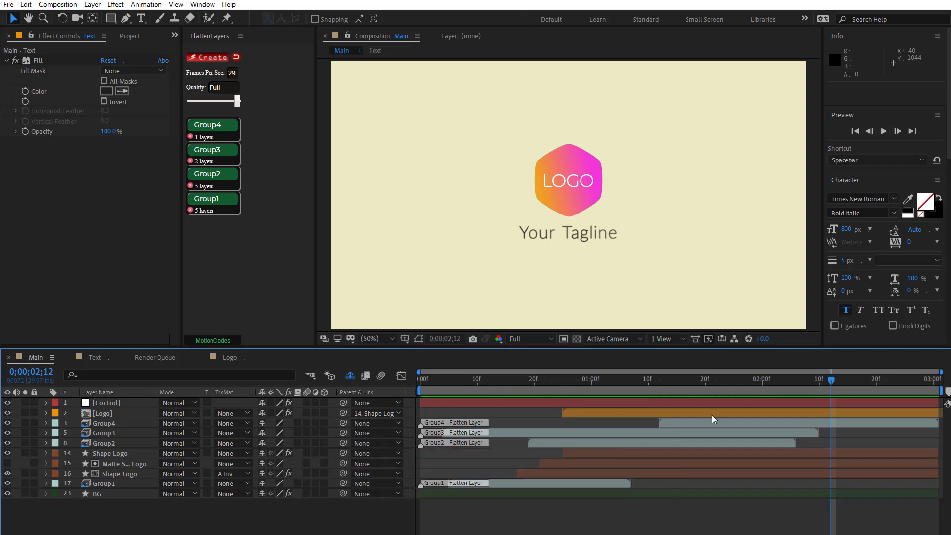